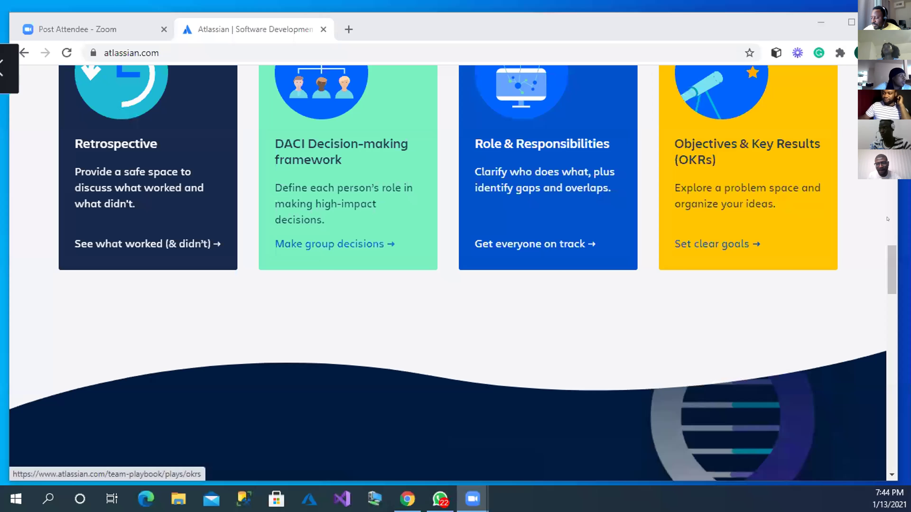
click(887, 259)
drag(887, 280, 898, 469)
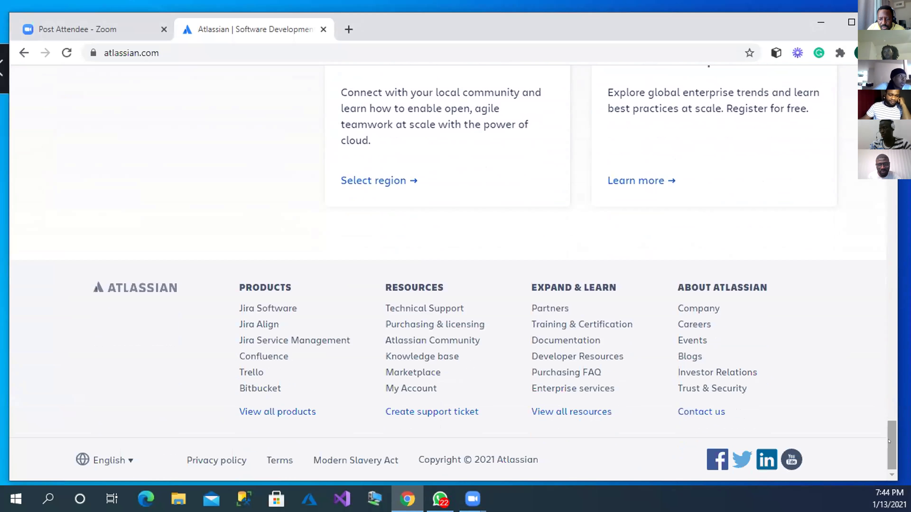
scroll(878, 429, up, 5)
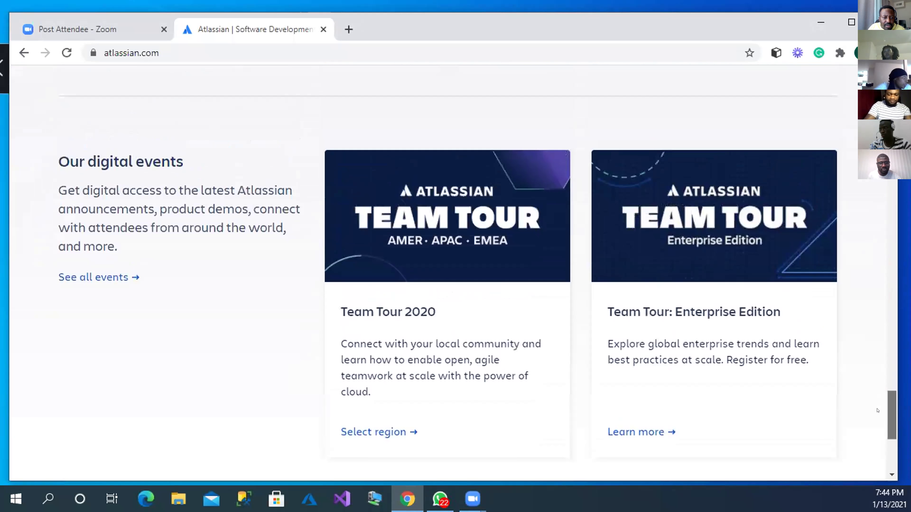
scroll(877, 386, up, 5)
scroll(877, 386, up, 8)
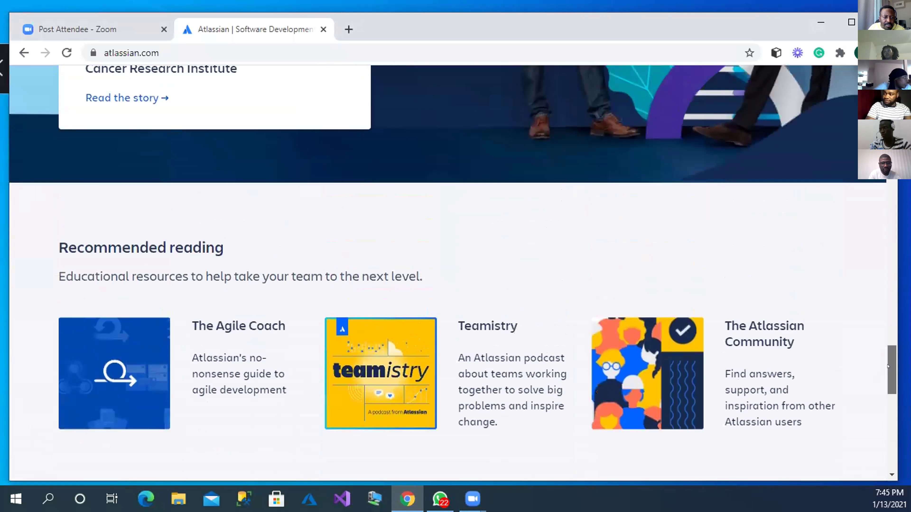
scroll(452, 273, up, 7)
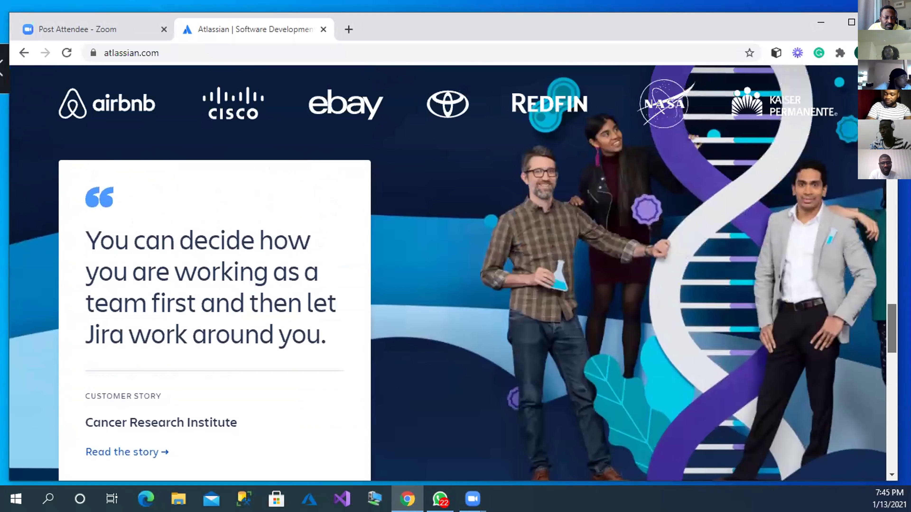
scroll(453, 272, up, 8)
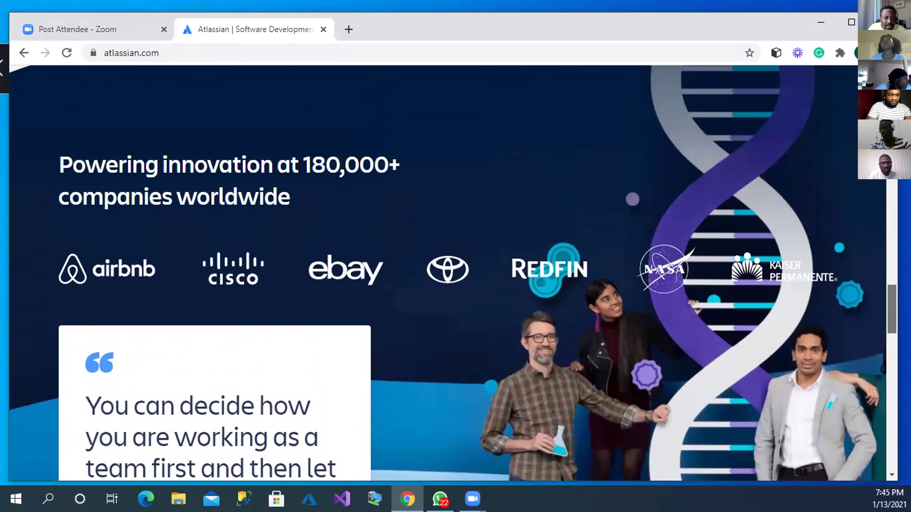
scroll(453, 273, up, 8)
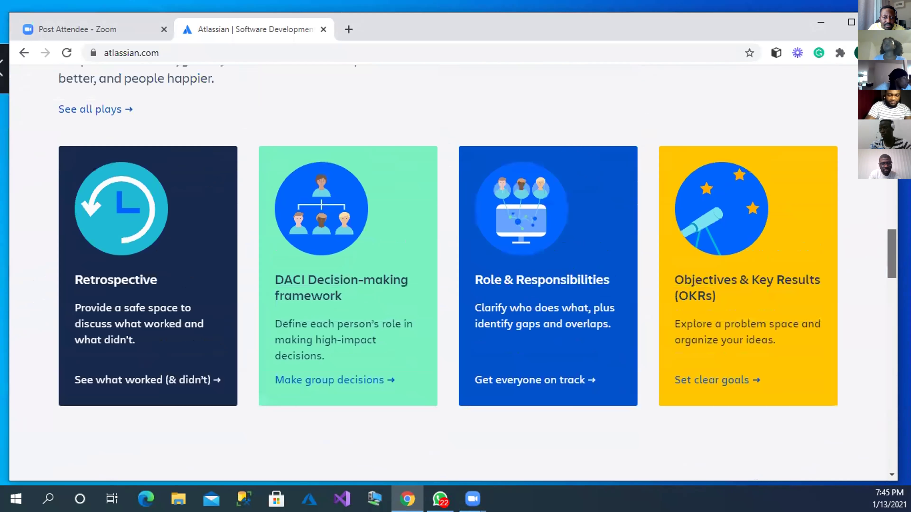
scroll(453, 273, up, 10)
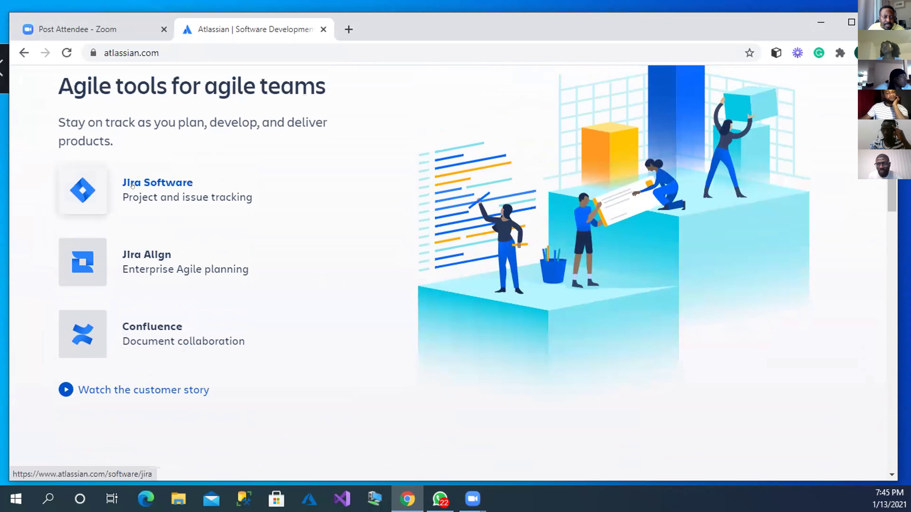
Step: Open the Jira Software page and show the Free (USD 0), Standard (USD 7) and Premium (USD 14) plans
click(132, 185)
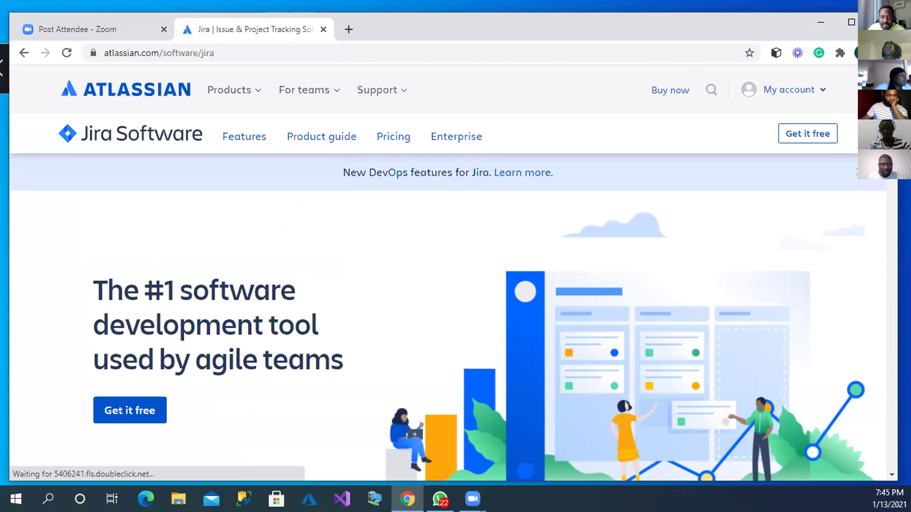
scroll(449, 302, down, 10)
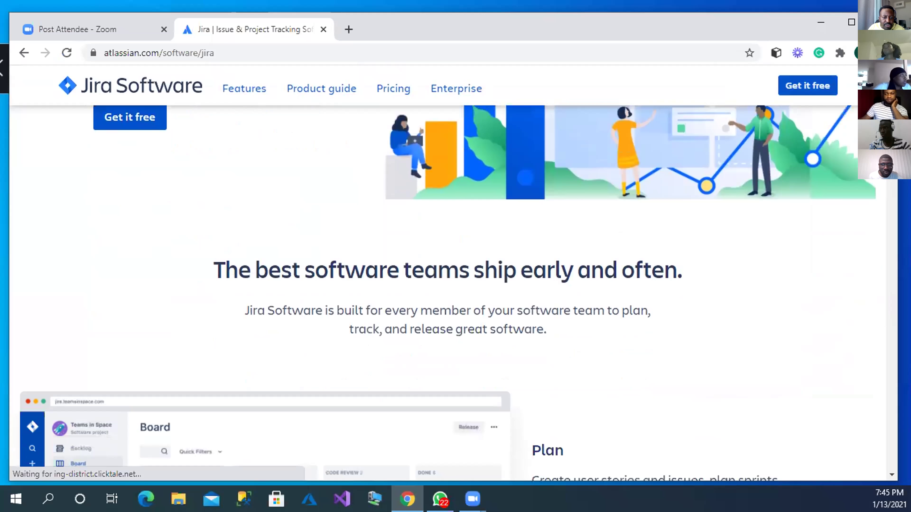
scroll(448, 301, down, 12)
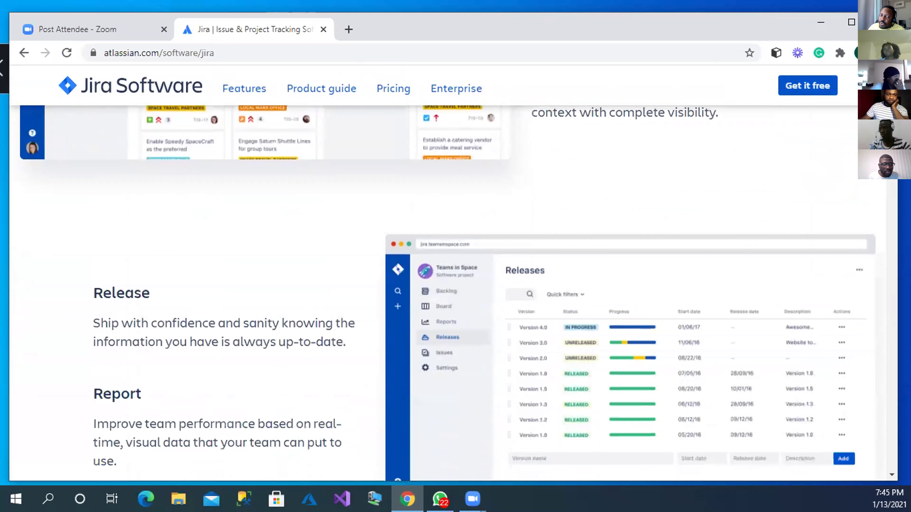
scroll(448, 301, down, 12)
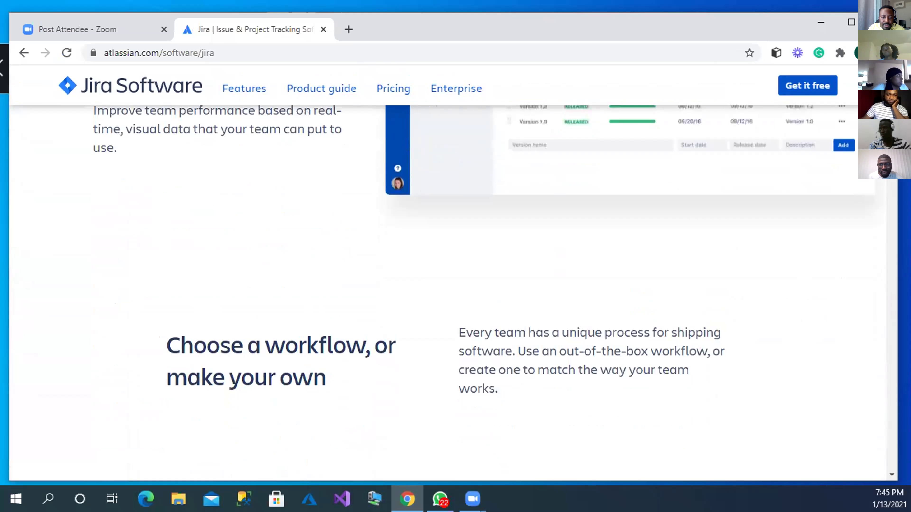
scroll(448, 301, down, 12)
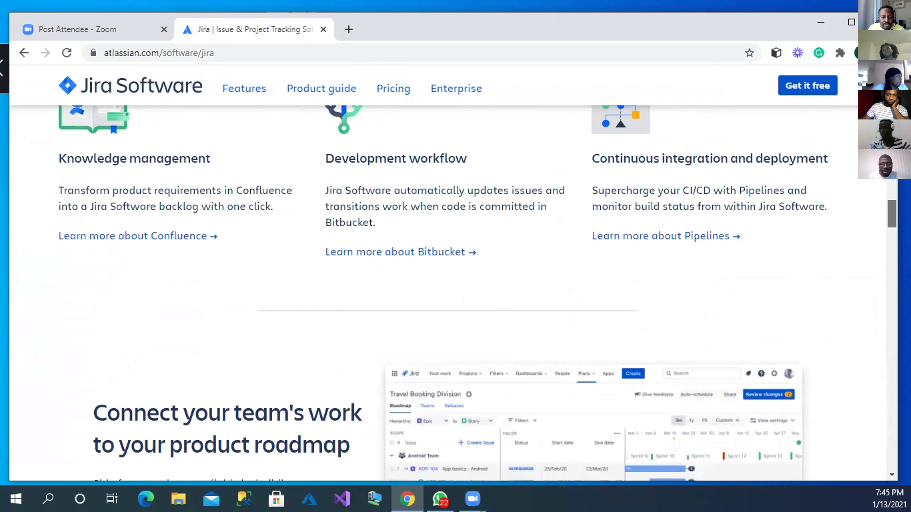
scroll(449, 301, down, 12)
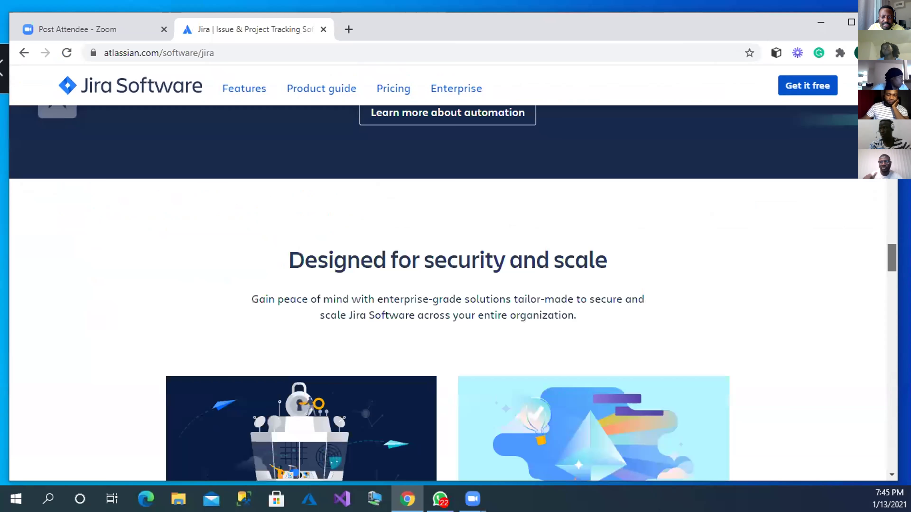
scroll(448, 302, down, 12)
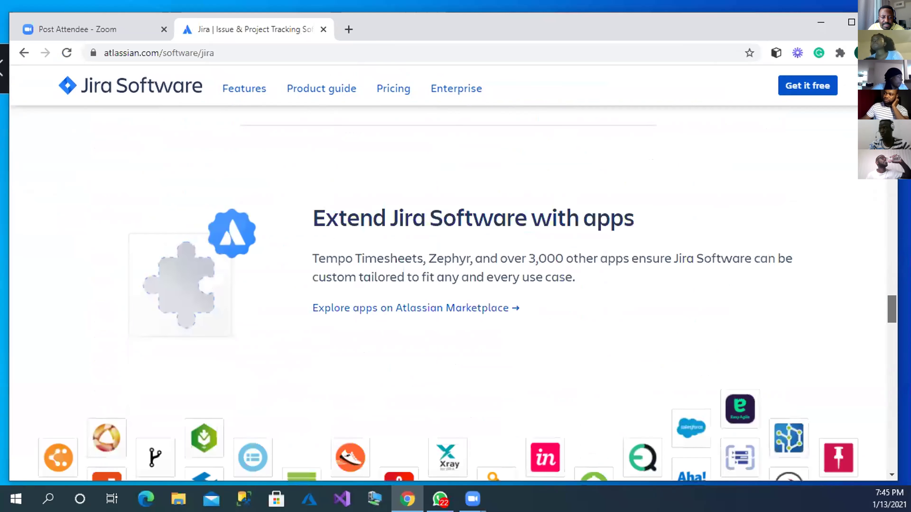
scroll(449, 301, down, 12)
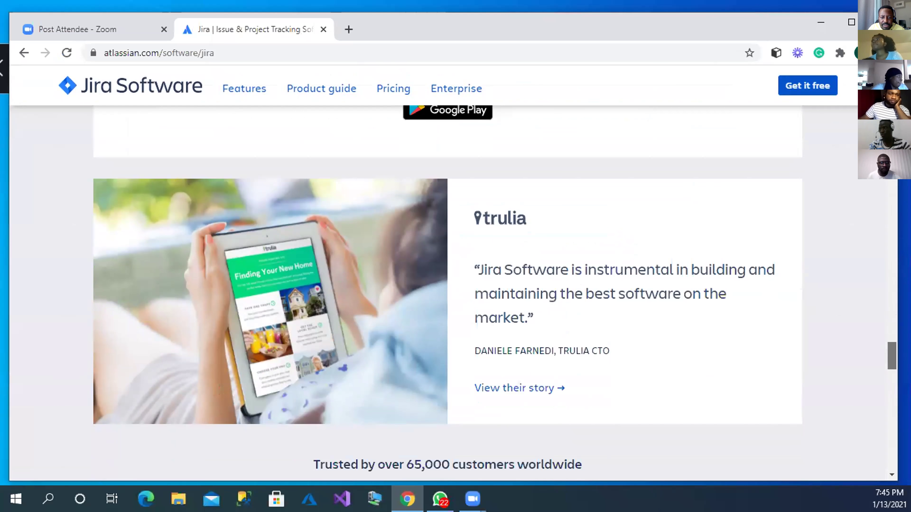
scroll(568, 376, down, 6)
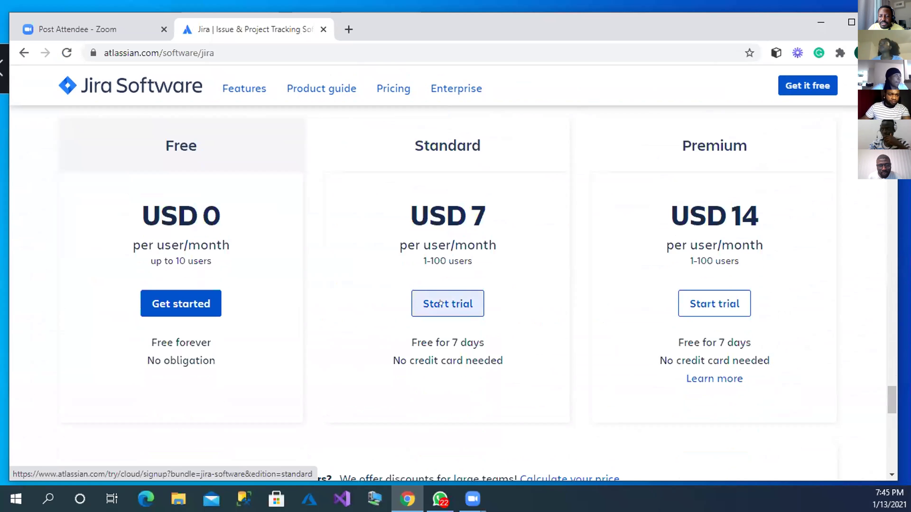
click(441, 303)
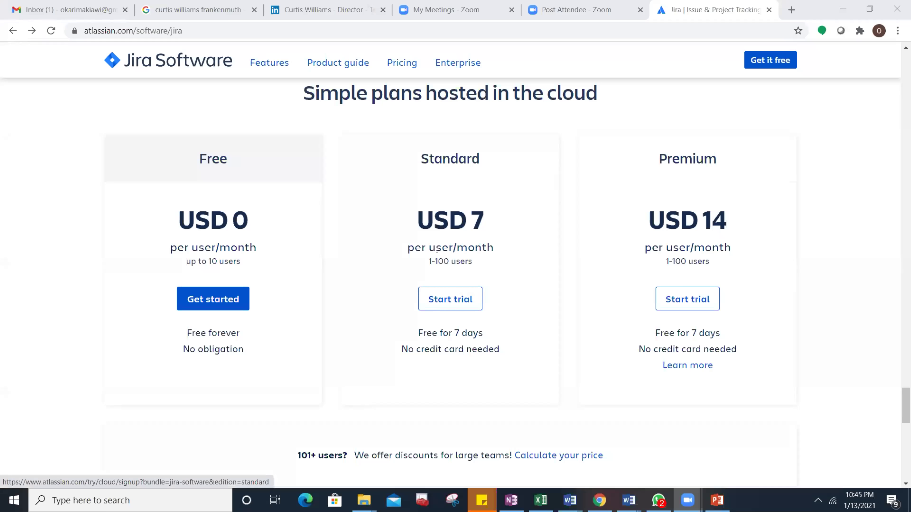
Step: Highlight the Standard plan's name and 7-day free note, and the Premium plan's name and 1-100 users limit
drag(483, 333, 406, 329)
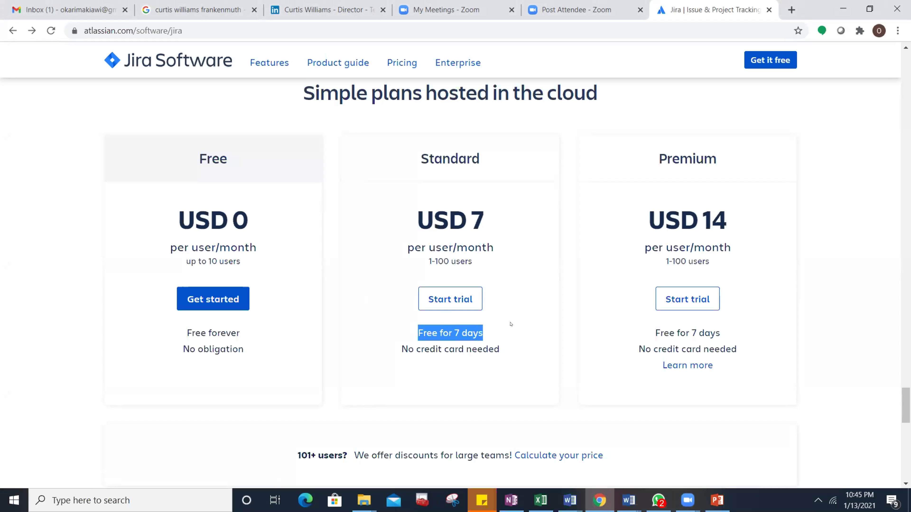
click(187, 255)
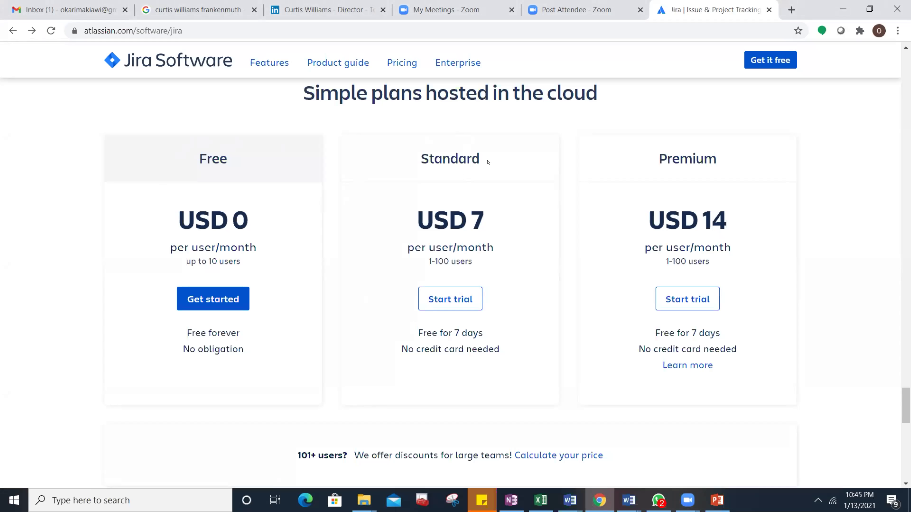
drag(472, 157, 419, 155)
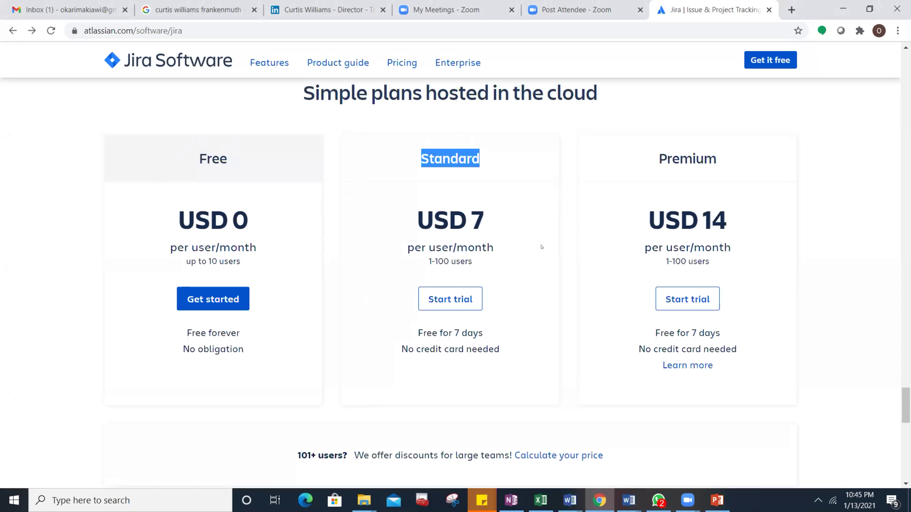
click(516, 382)
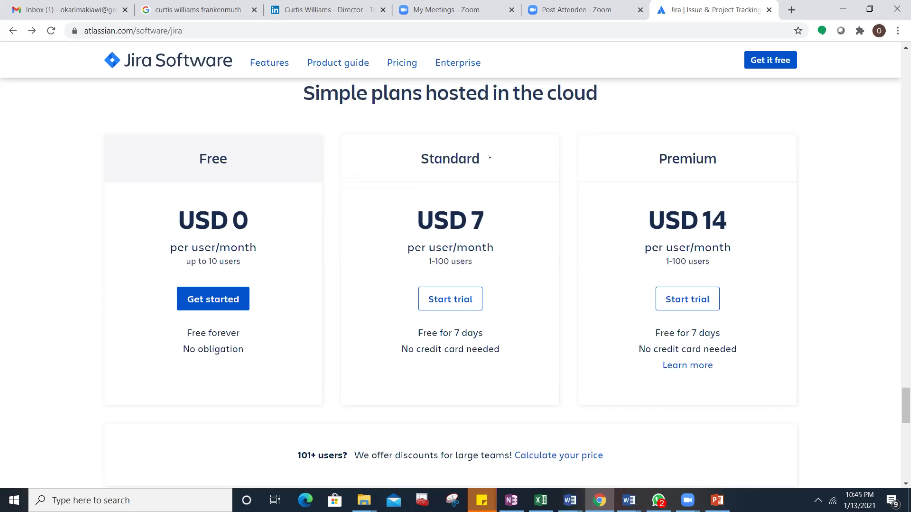
drag(488, 157, 404, 154)
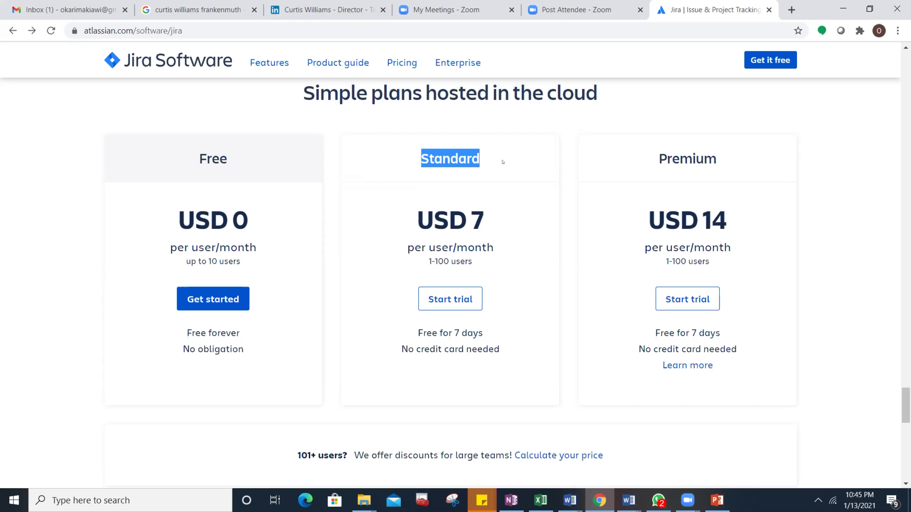
click(411, 171)
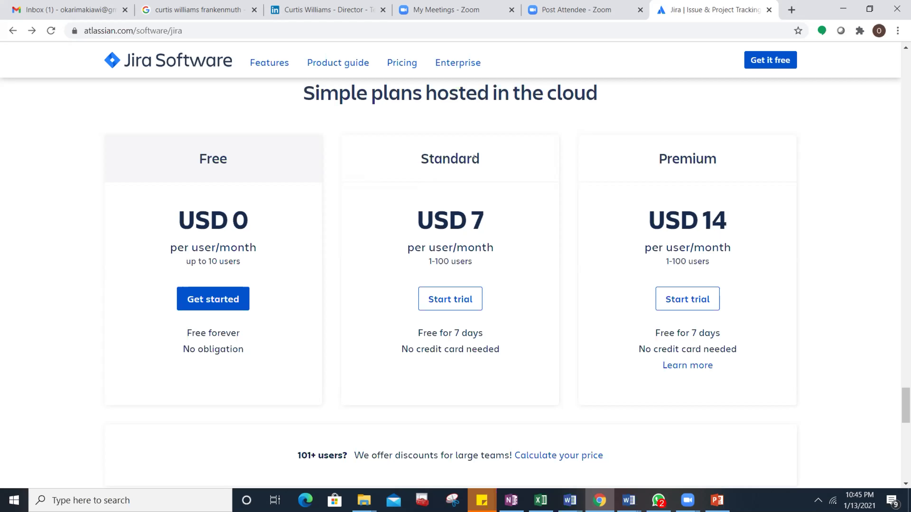
drag(710, 262, 654, 262)
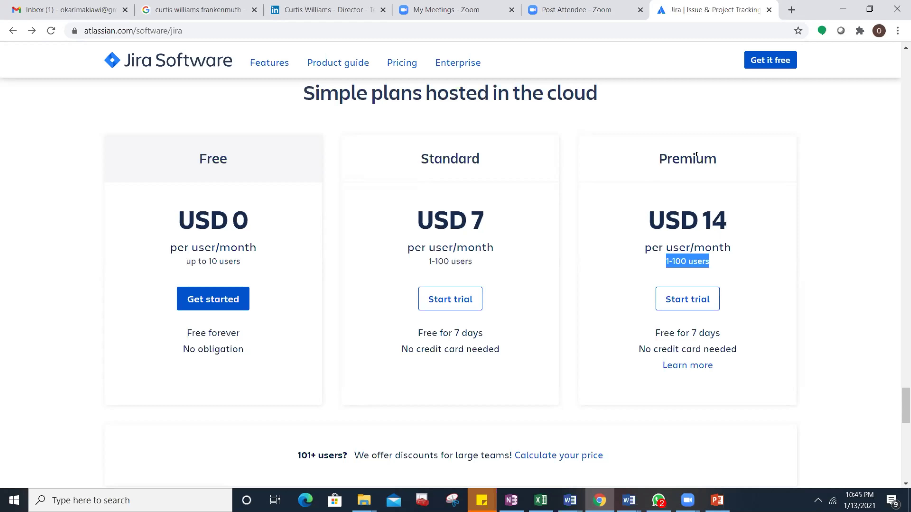
drag(725, 162, 655, 156)
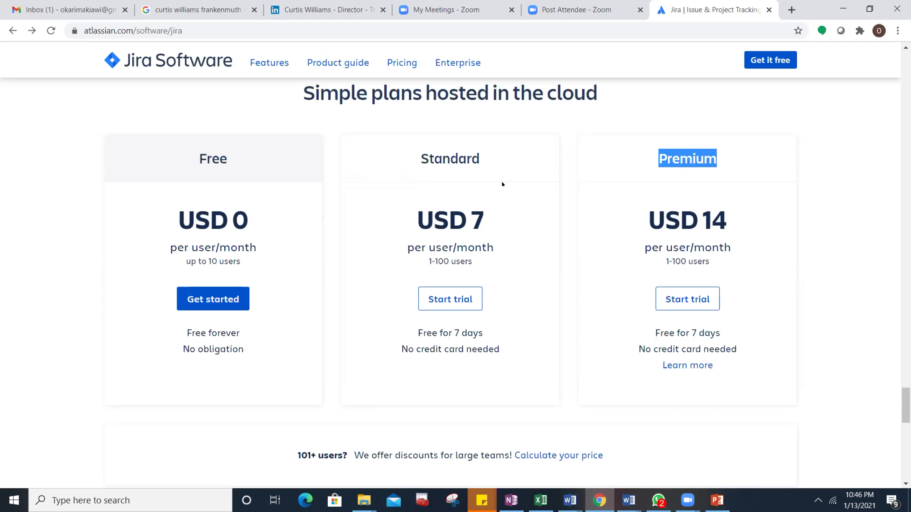
drag(487, 163, 421, 156)
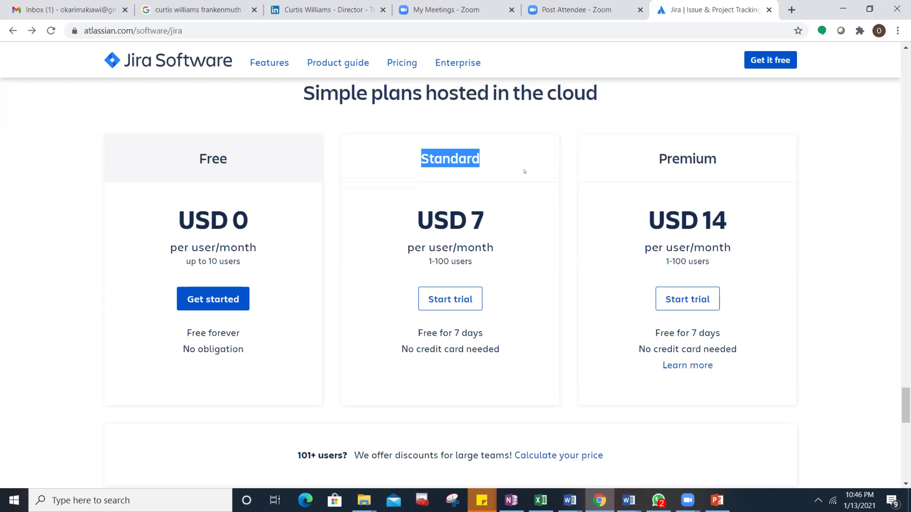
click(527, 232)
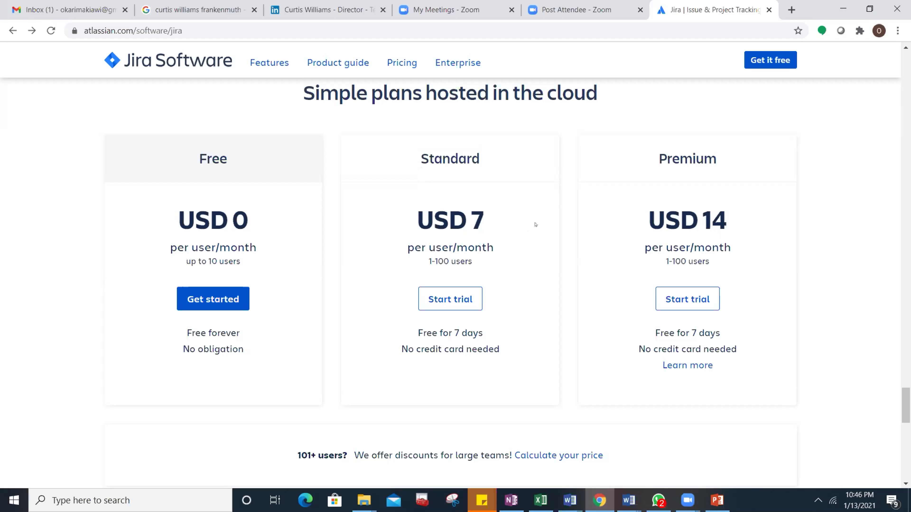
Step: Start the free trial of the Jira Software Standard plan
scroll(534, 228, down, 3)
scroll(534, 230, up, 1)
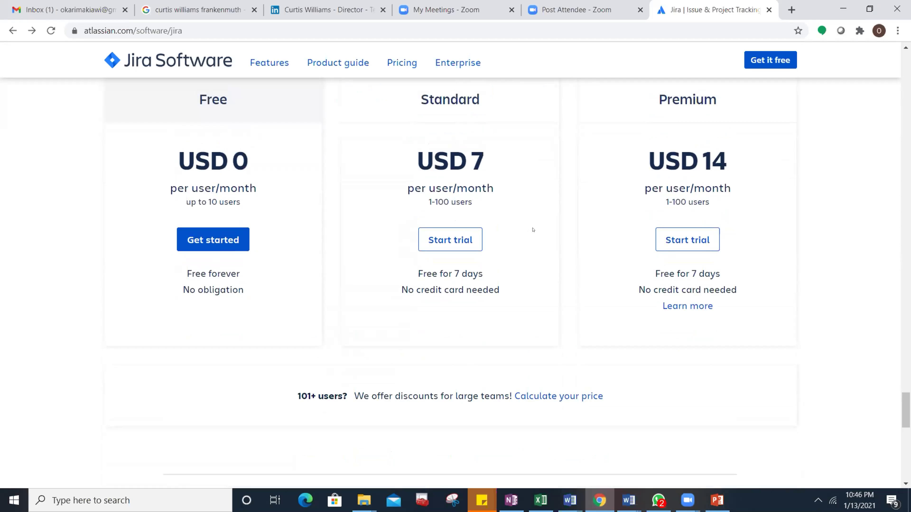
click(442, 239)
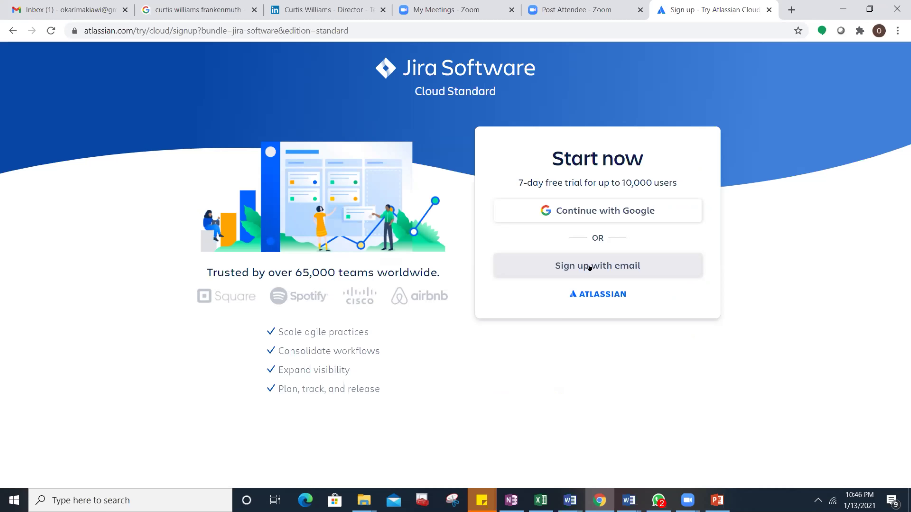
Step: Choose email sign-up and enter the account's Gmail address as the work email
click(587, 267)
click(575, 276)
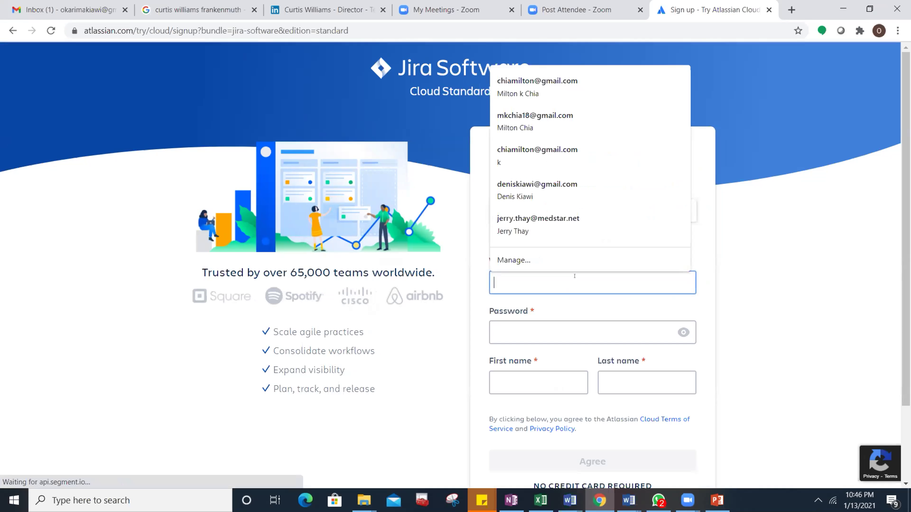
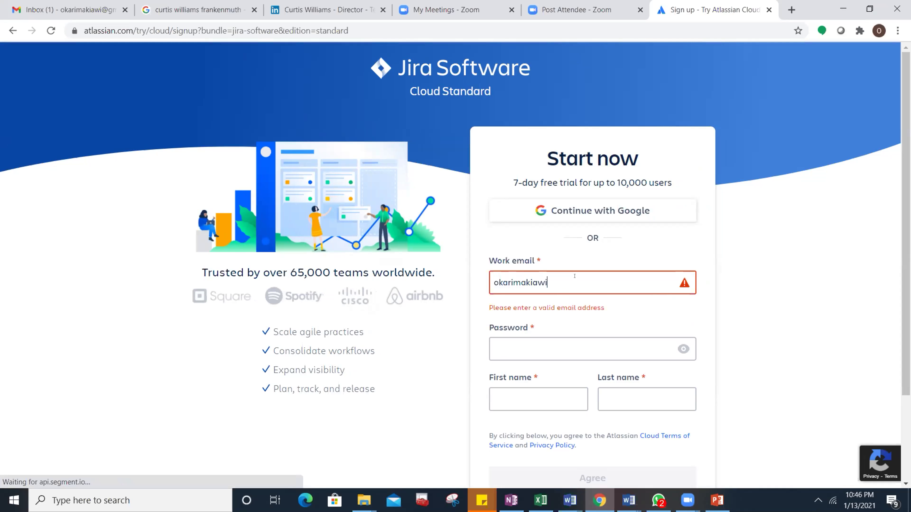
Step: Enter a moderate-strength account password on the sign-up form
click(566, 329)
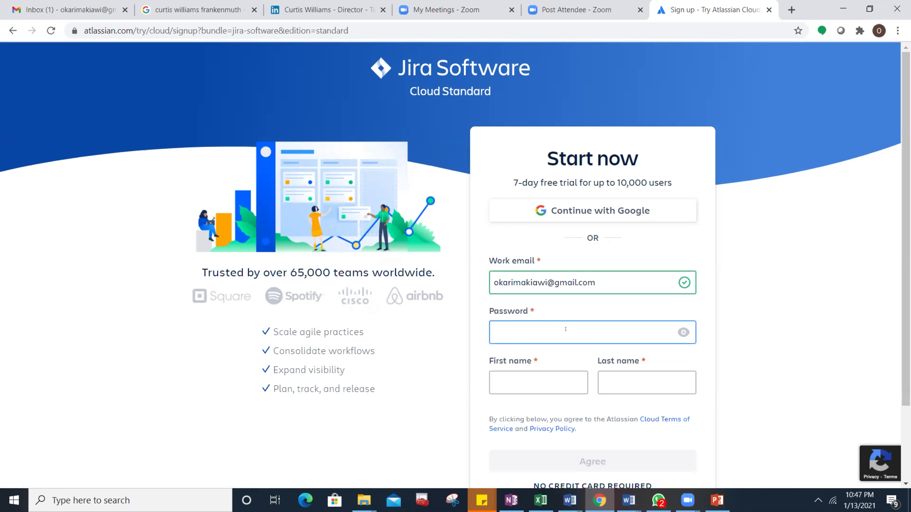
text(••••••••)
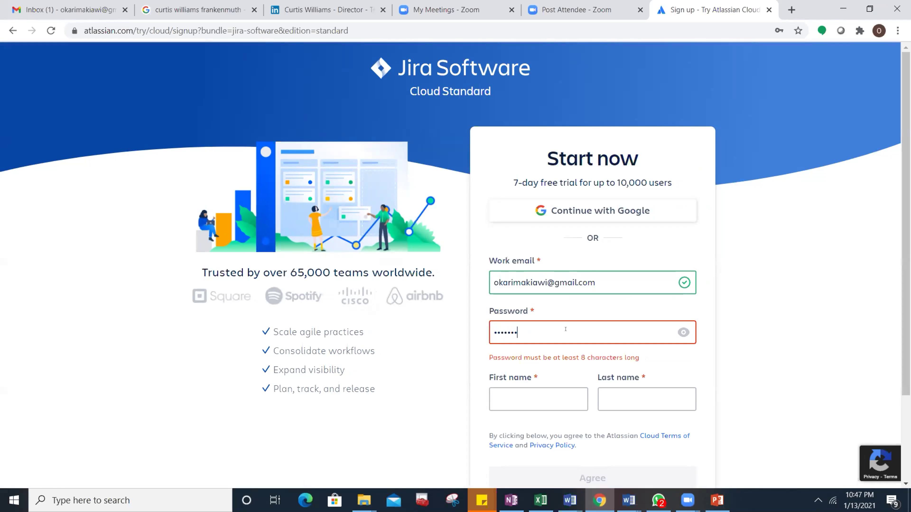
text(••••)
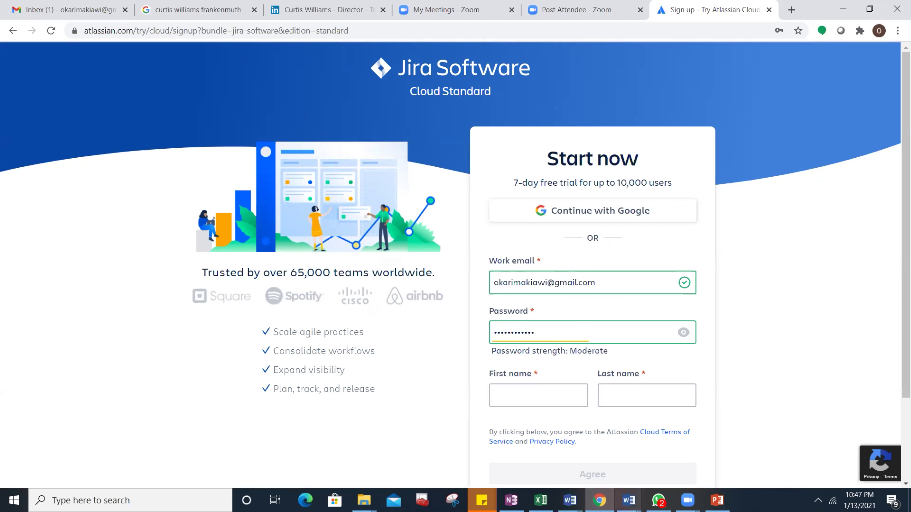
mouse_move(608, 491)
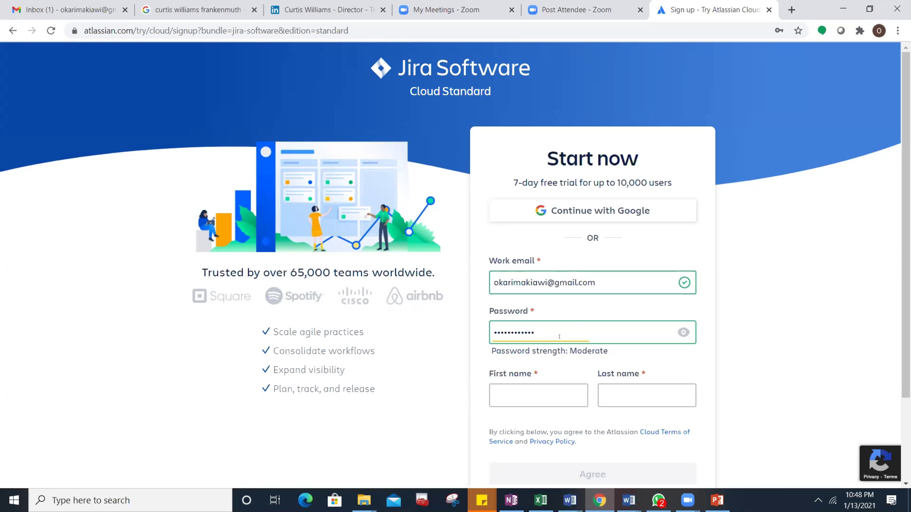
Step: Fill in the user's first and last name and agree to the terms to submit
click(549, 385)
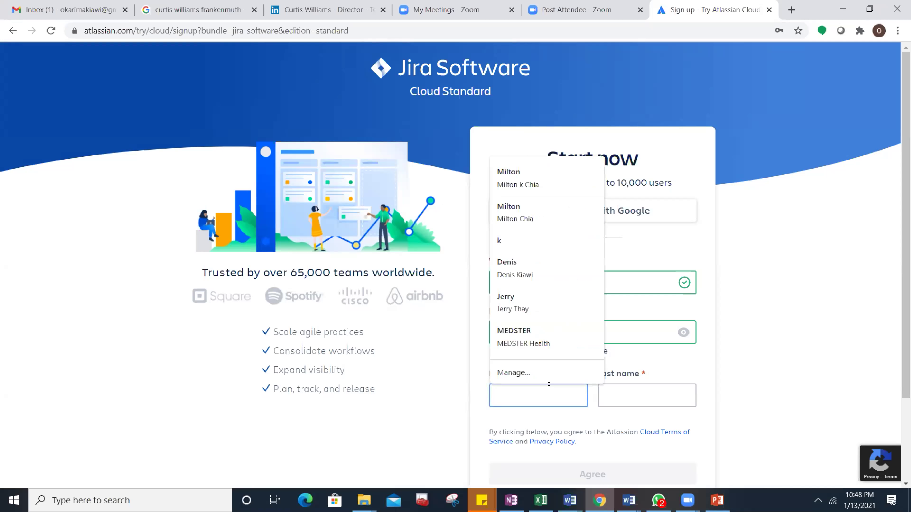
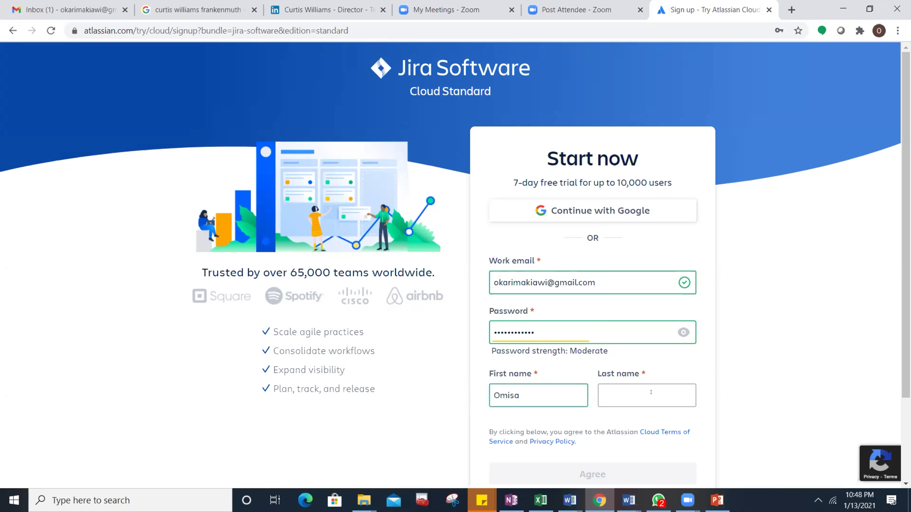
click(651, 392)
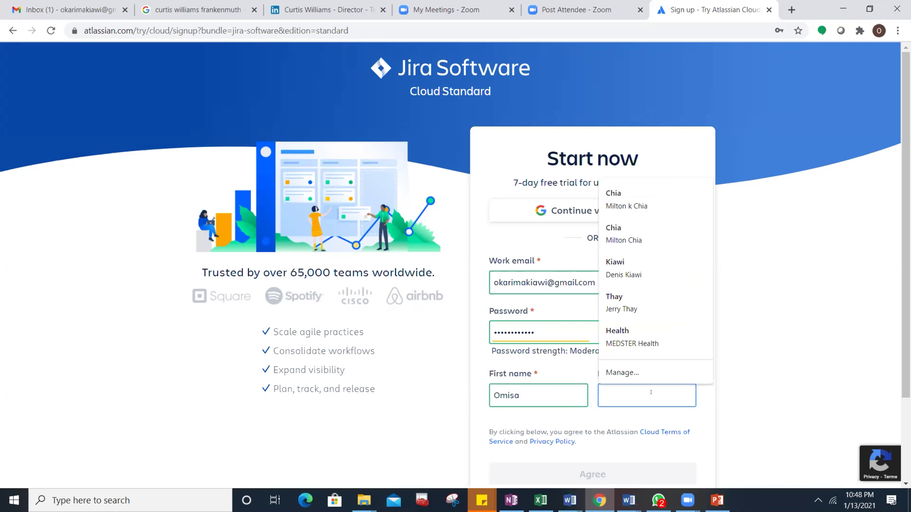
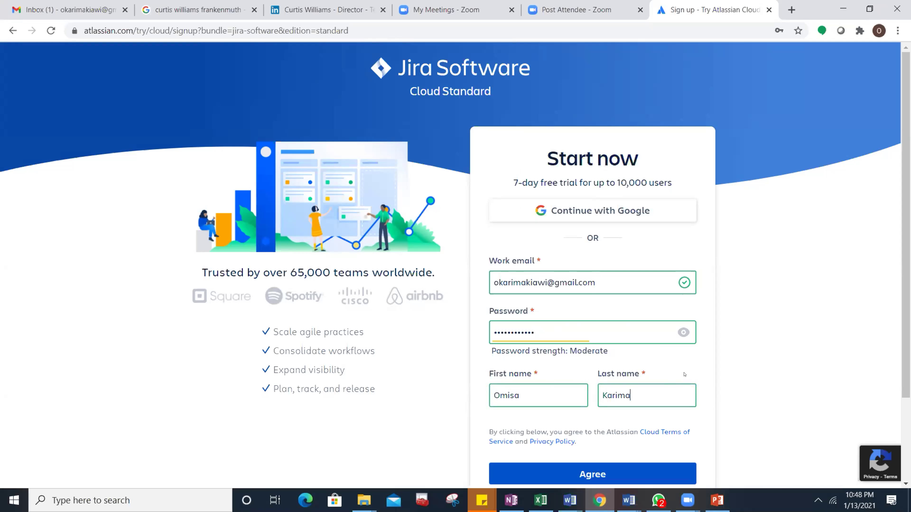
scroll(684, 374, down, 3)
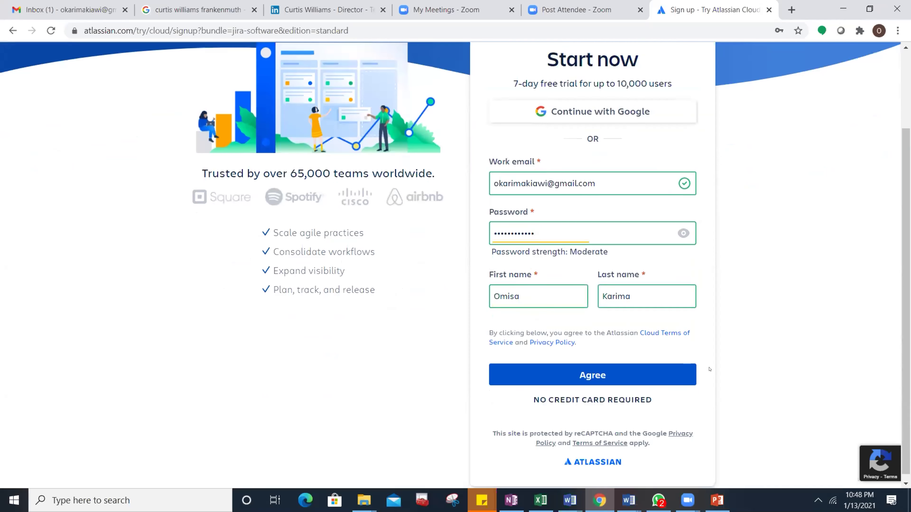
click(589, 368)
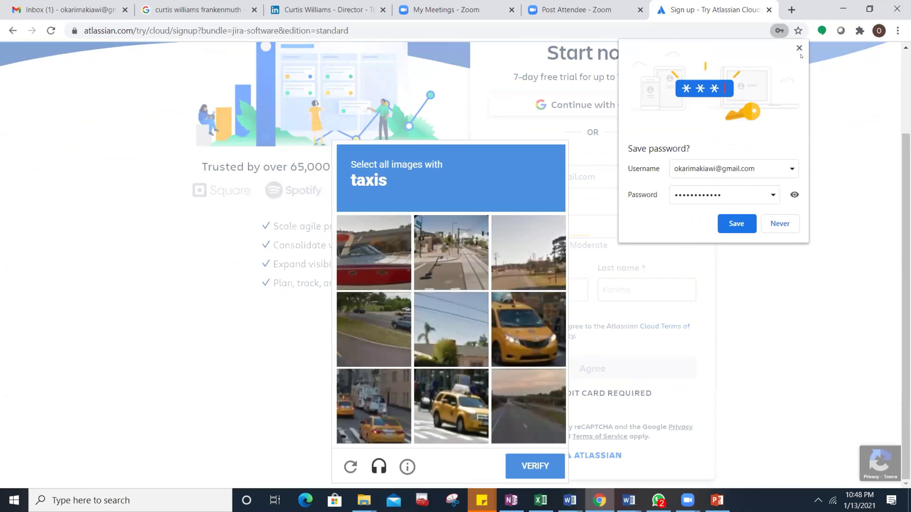
Step: Dismiss the save-password bubble, then select every taxi tile in the reCAPTCHA and verify
click(798, 48)
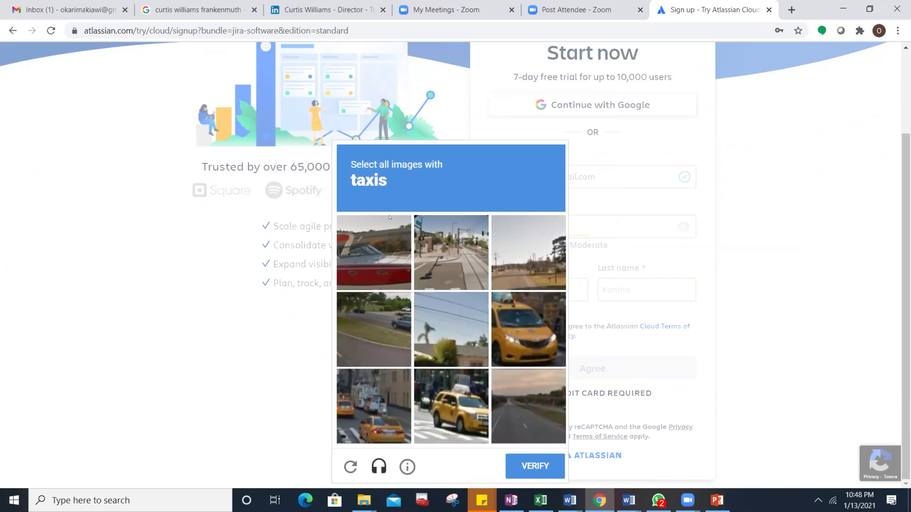
click(504, 344)
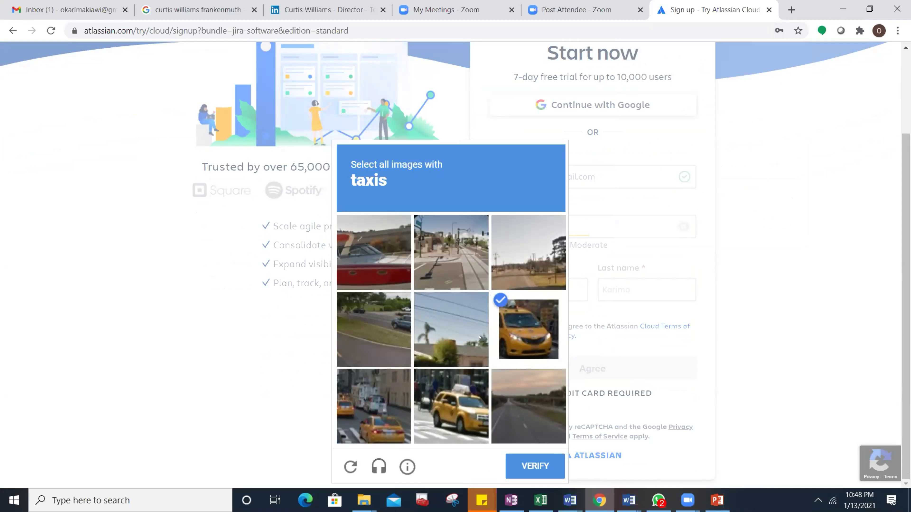
click(374, 330)
click(373, 406)
click(456, 397)
click(399, 316)
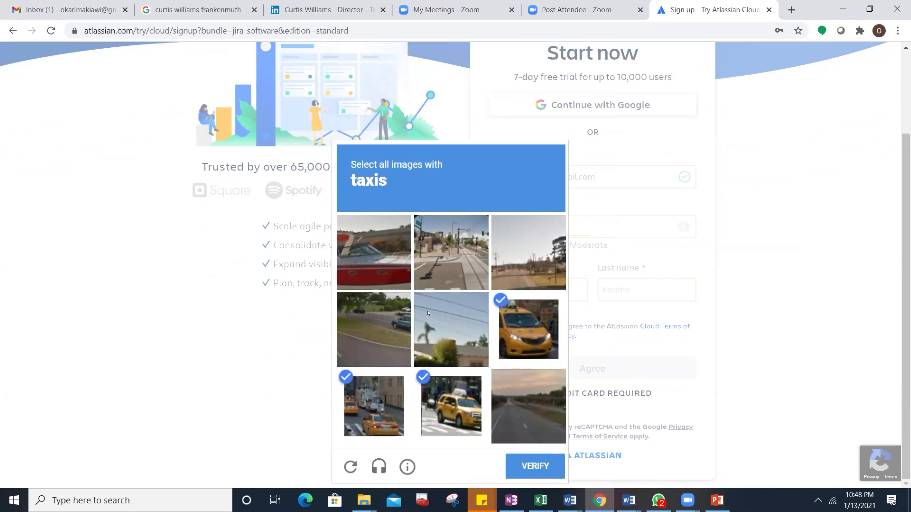
click(534, 465)
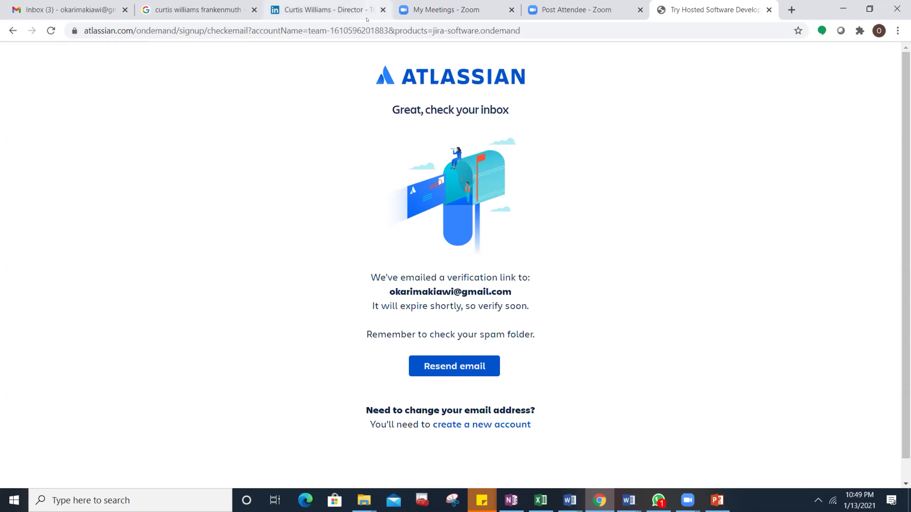
Step: Close the LinkedIn and search tabs, switch to Gmail and dismiss the Google Meet popup
click(382, 10)
click(254, 10)
click(72, 10)
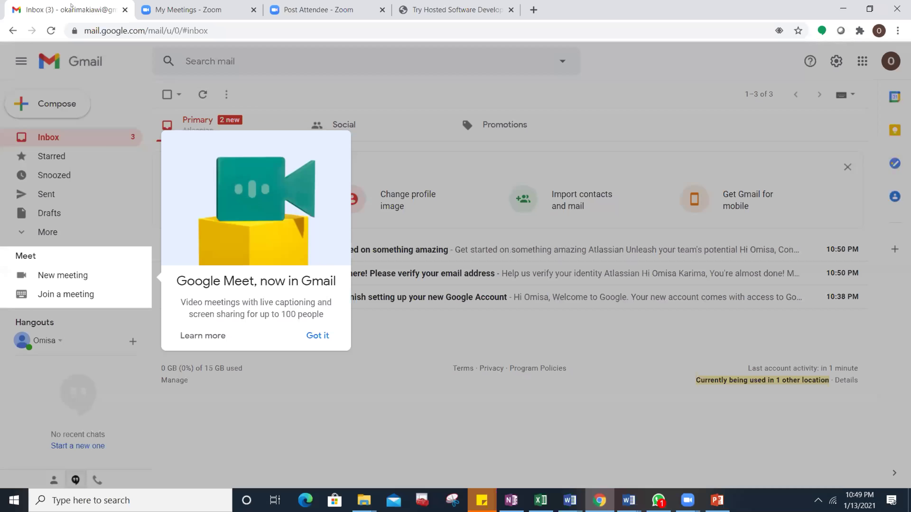
click(327, 336)
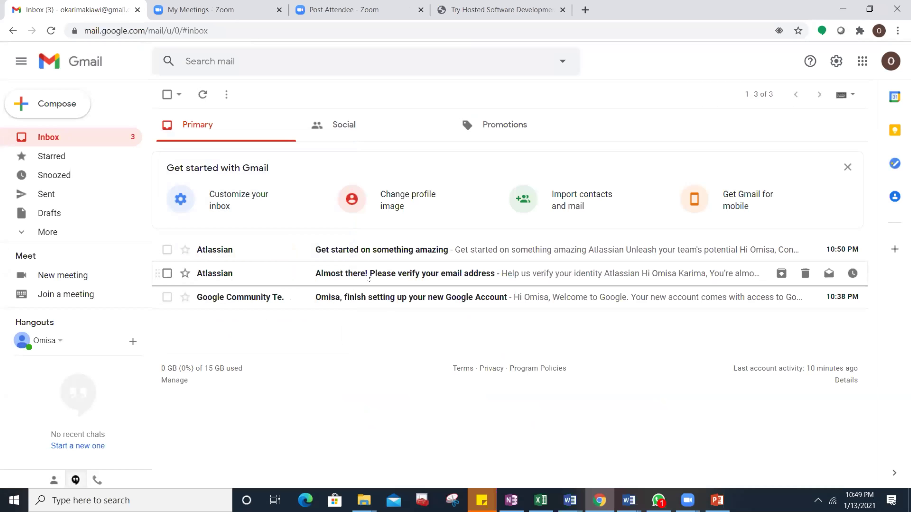
Step: Look through Atlassian's verification and 'Get started on something amazing' emails
click(441, 276)
scroll(380, 252, down, 3)
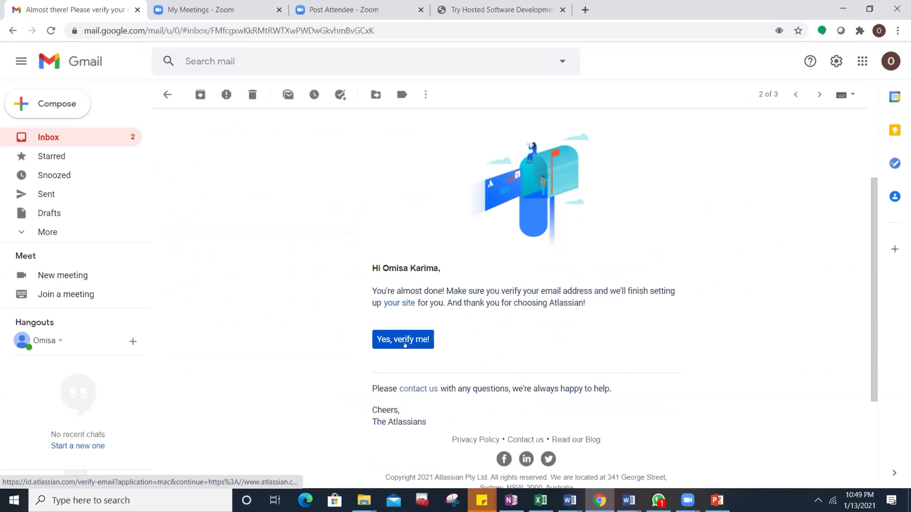
click(54, 137)
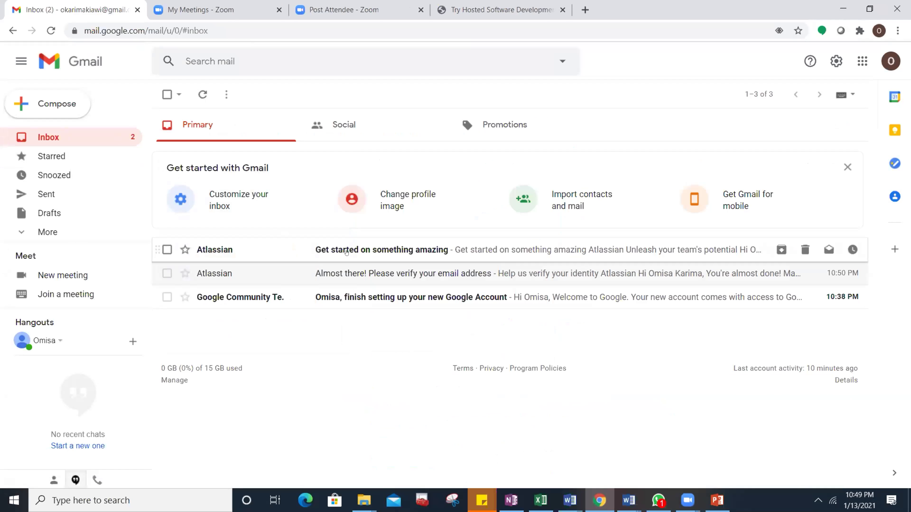
click(411, 254)
scroll(359, 287, down, 2)
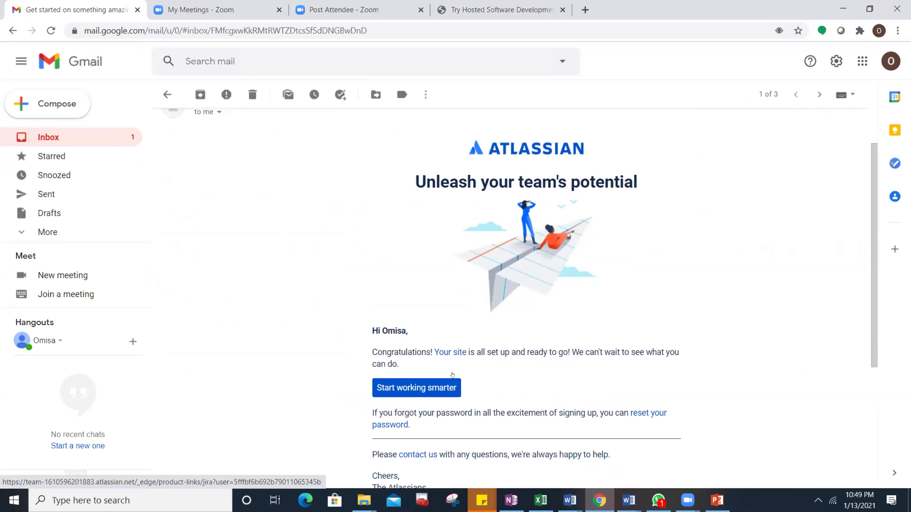
click(95, 141)
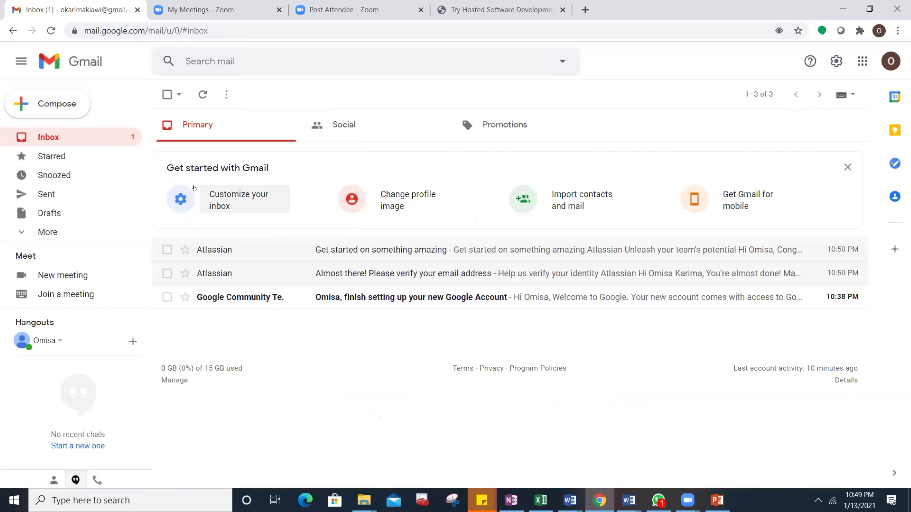
Step: Confirm the address with 'Yes, verify me!' in the 'Almost there!' verification email
click(420, 275)
scroll(478, 327, down, 3)
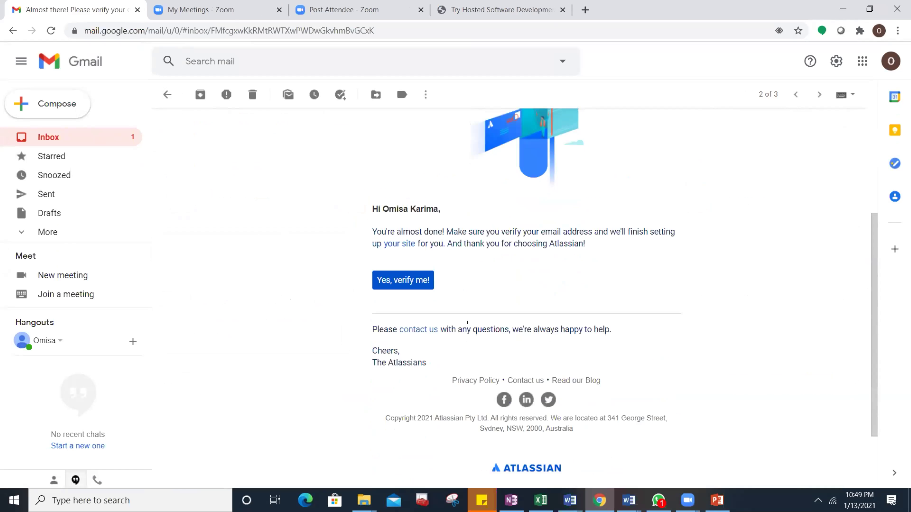
click(412, 283)
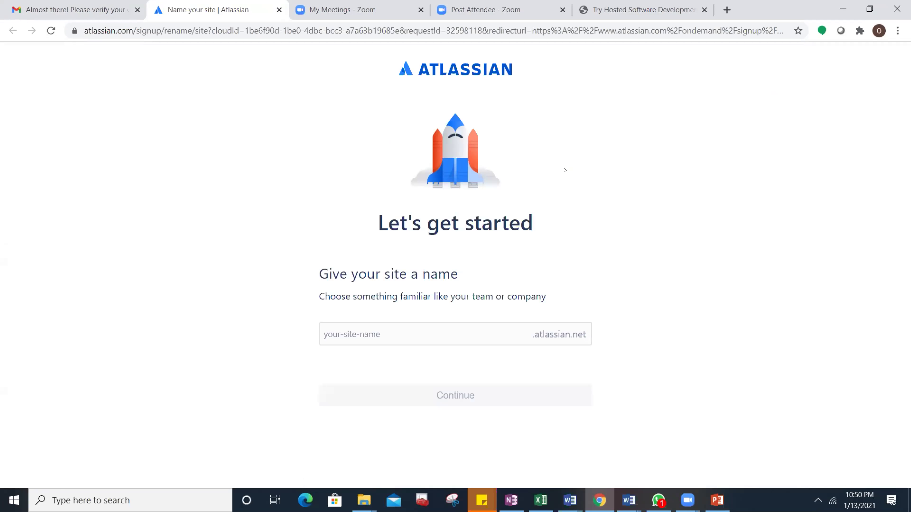
Step: Enter the chosen site name before .atlassian.net until it shows as available
click(414, 331)
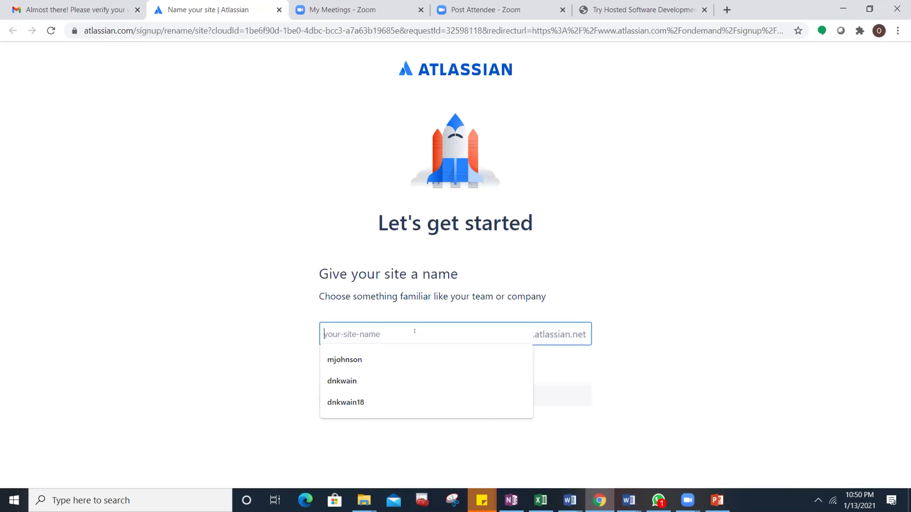
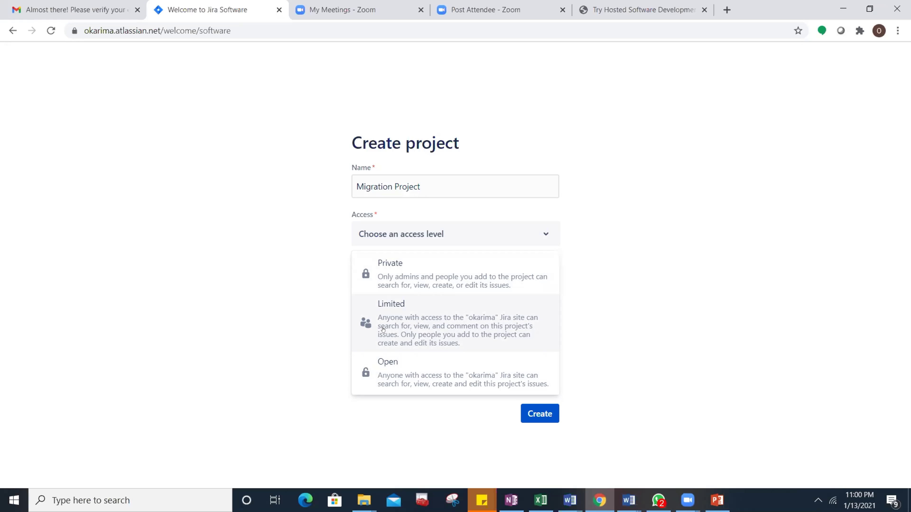
Step: Choose Limited as the project's access level
click(452, 322)
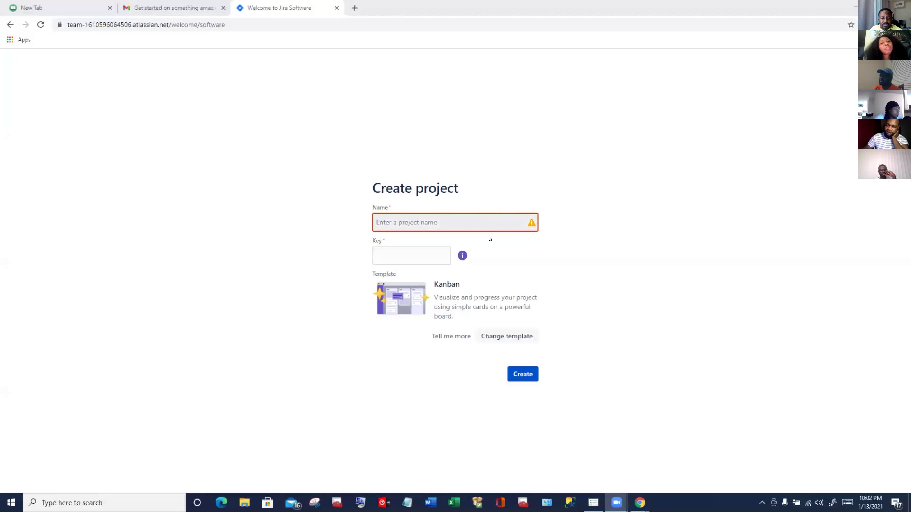
Step: Enter MigrationProject as the Kanban project name, fixing the typo, so the key MIG generates
click(445, 218)
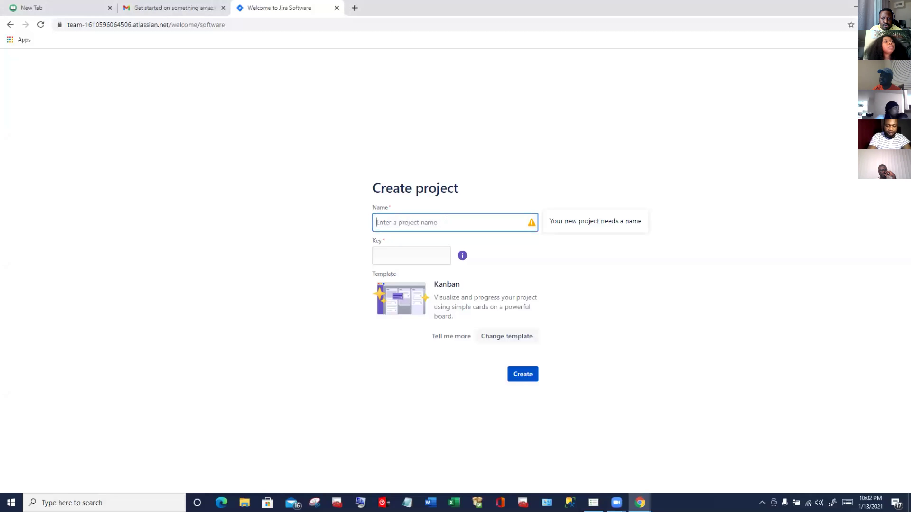
text(Migr)
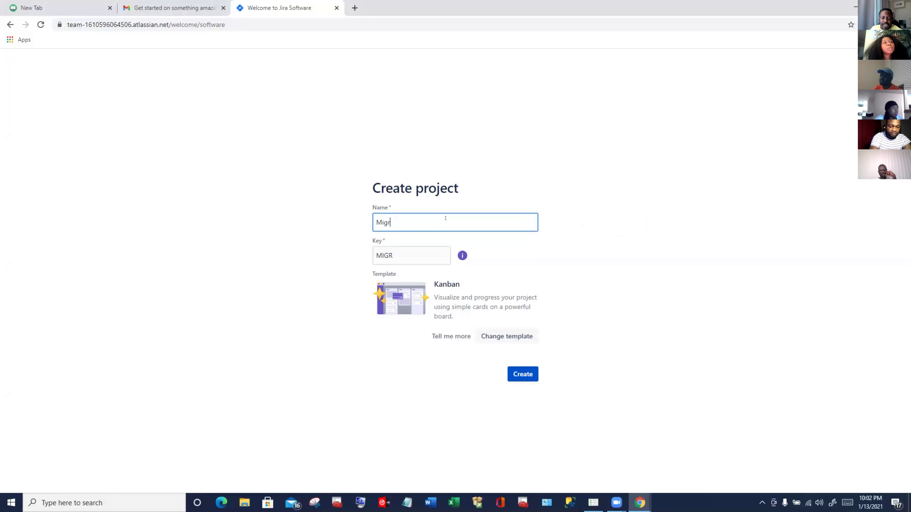
text(ation)
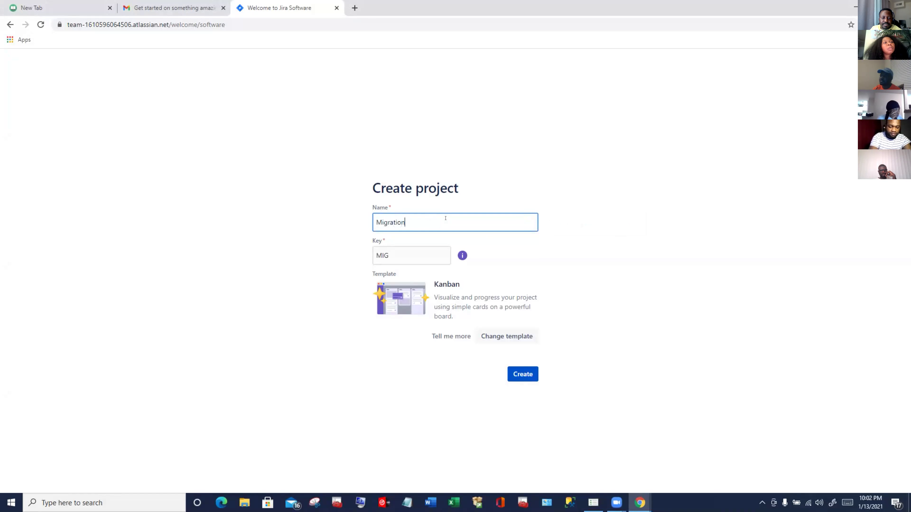
text(Proj)
key(BackSpace)
key(BackSpace)
key(BackSpace)
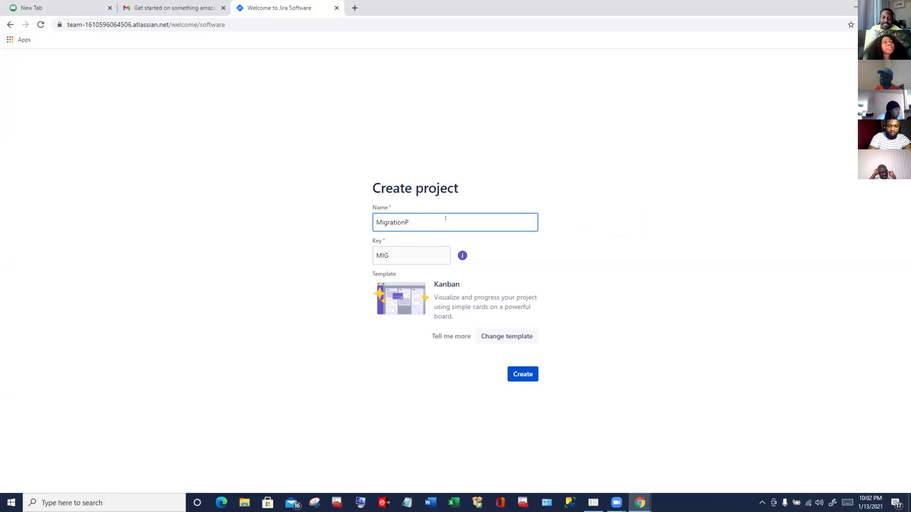
text(roj)
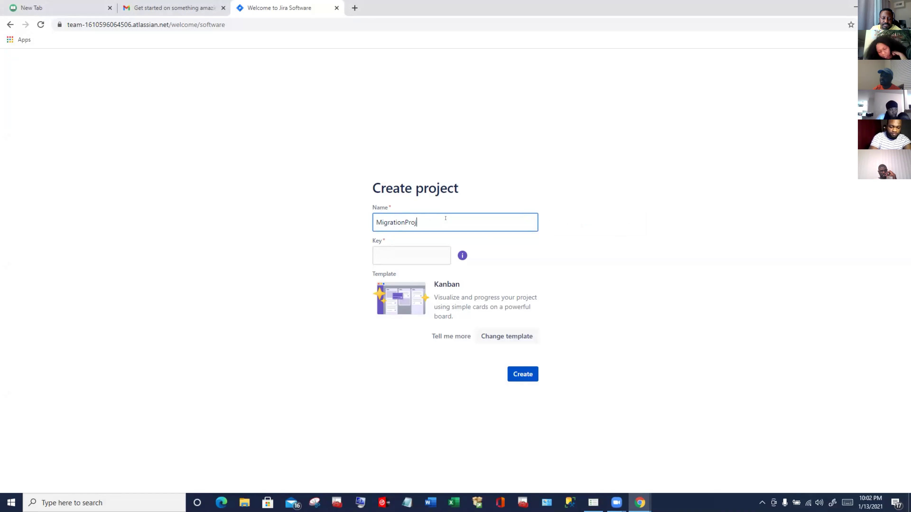
text(ect)
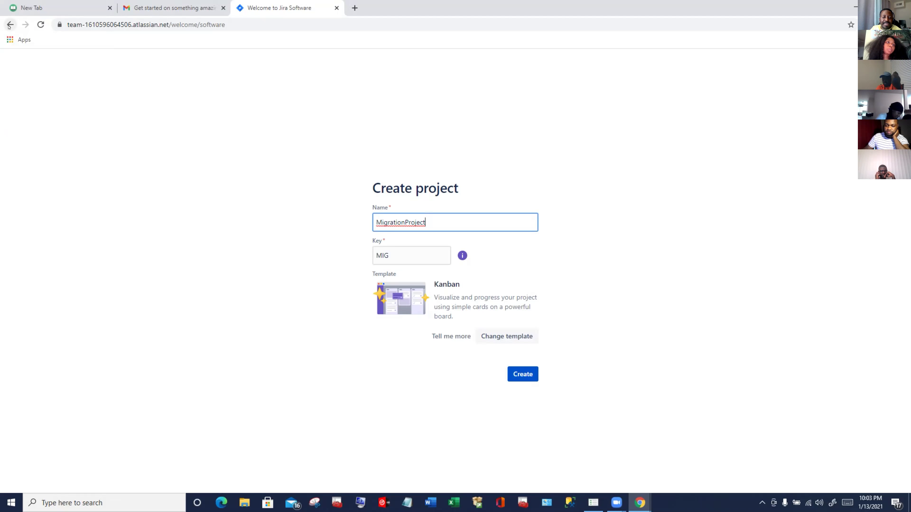
Step: Navigate back to Invite your team and paste a teammate's e-mail address into the first field
click(9, 25)
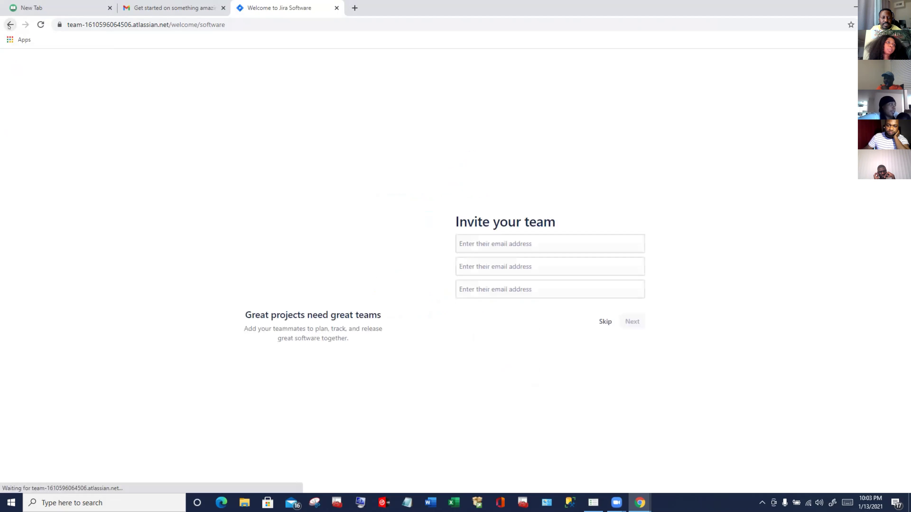
click(9, 26)
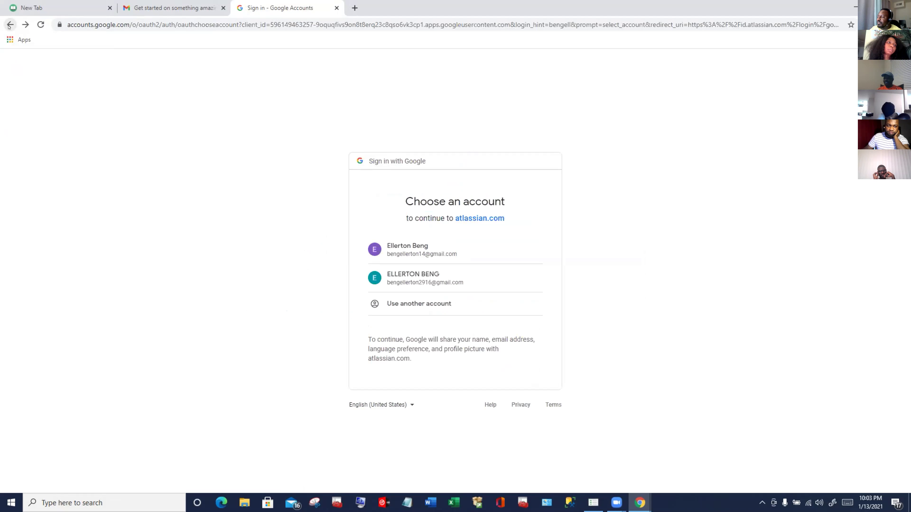
click(24, 24)
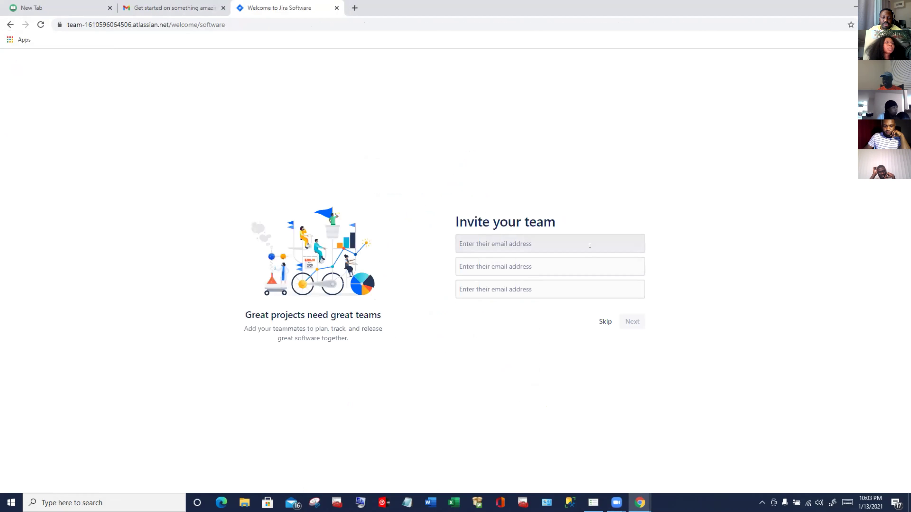
right_click(580, 241)
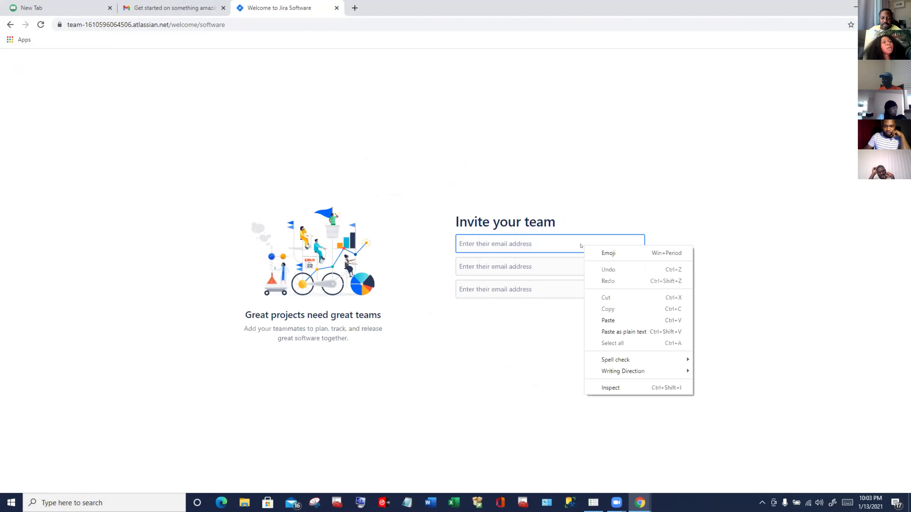
click(609, 321)
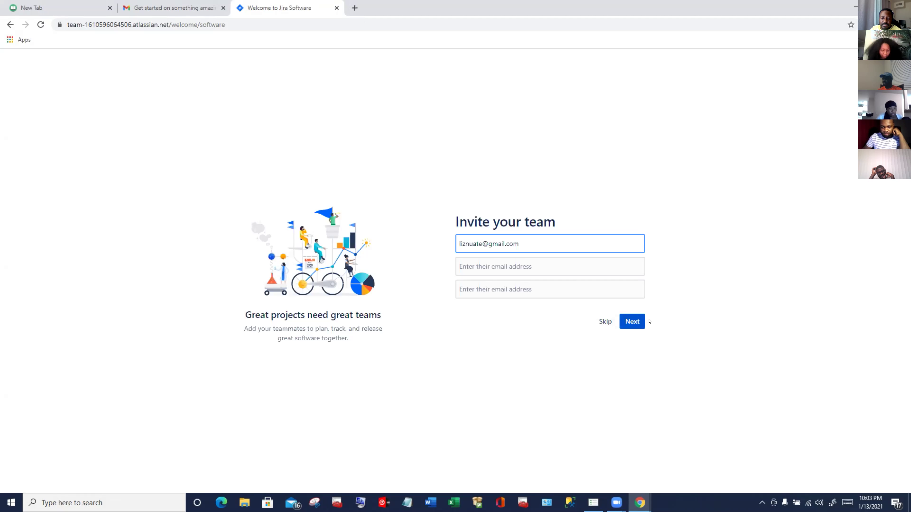
Step: Send the invite, answer new to Jira, new to agile, support/operations, flexible, then pick Scrum
click(632, 322)
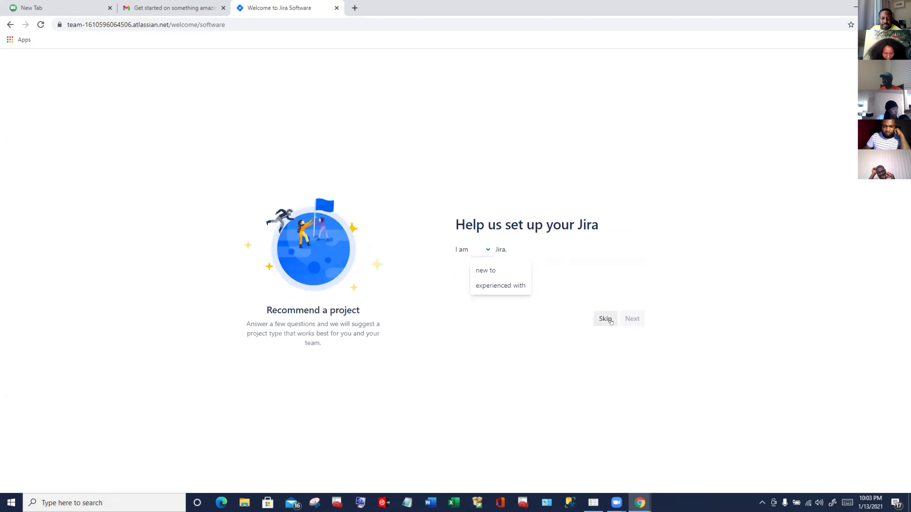
click(496, 270)
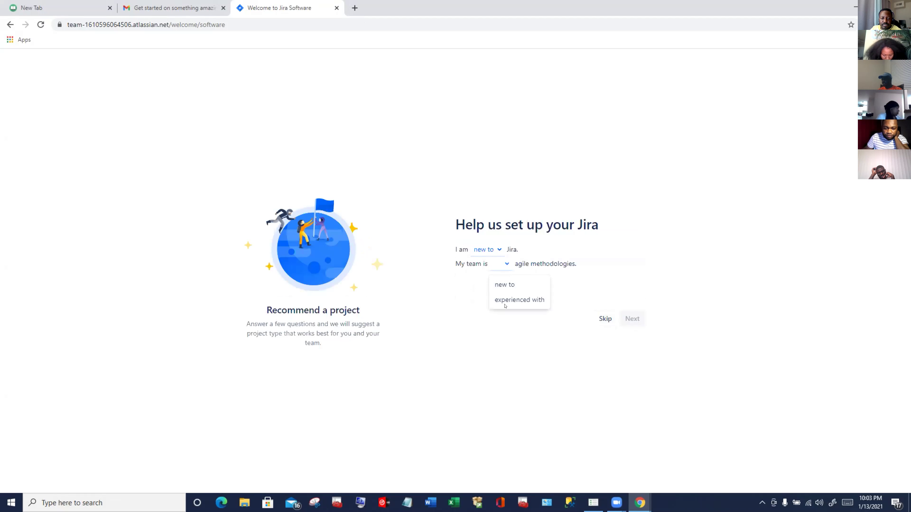
click(503, 284)
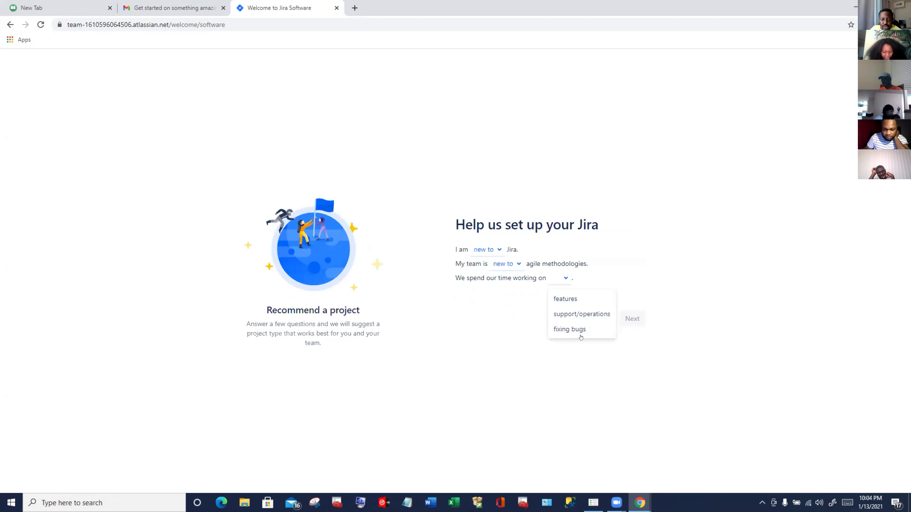
click(579, 314)
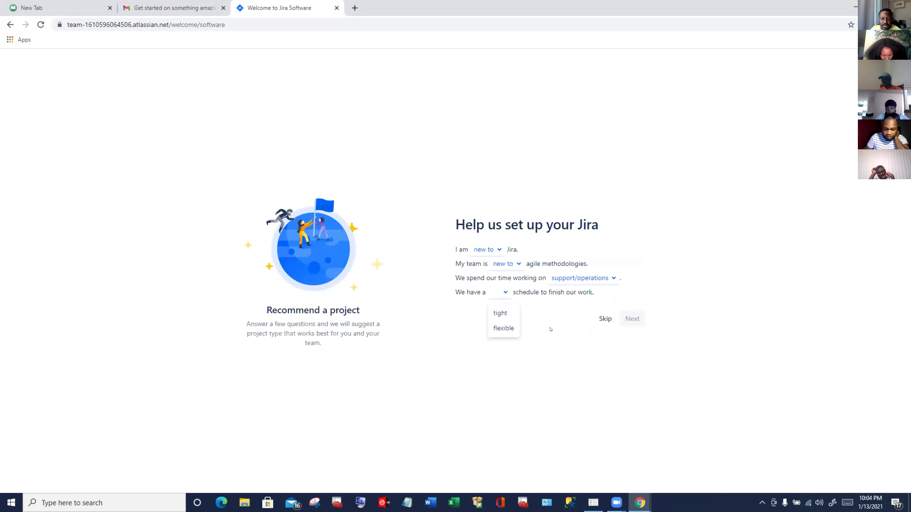
click(505, 329)
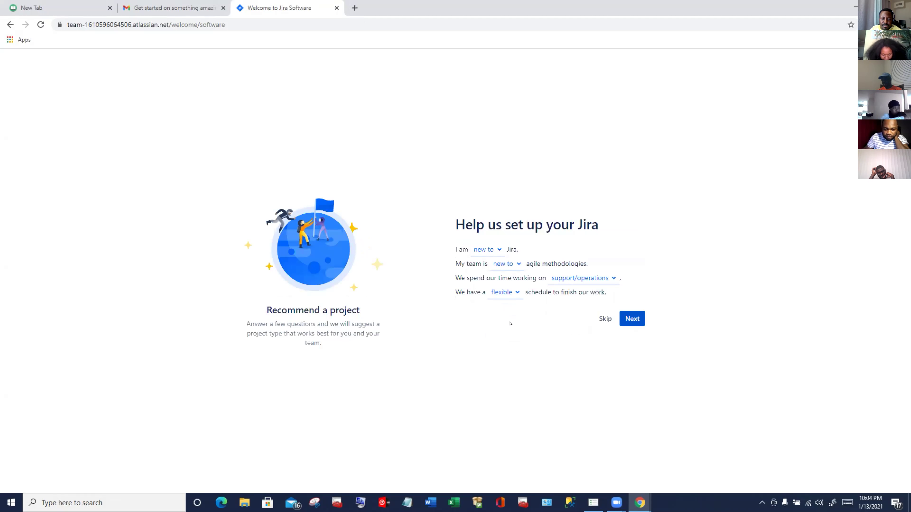
click(627, 320)
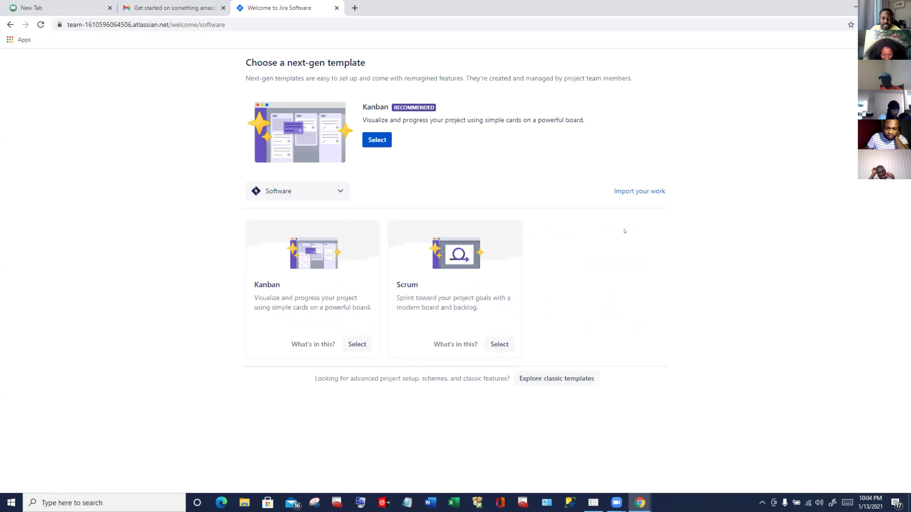
click(499, 344)
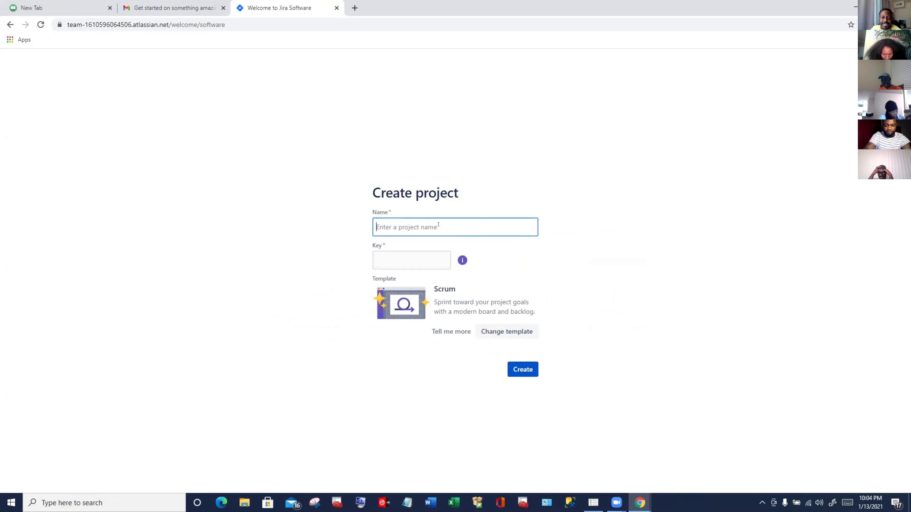
Step: Enter MigrationProject as the Scrum project's name and submit the form
text(M)
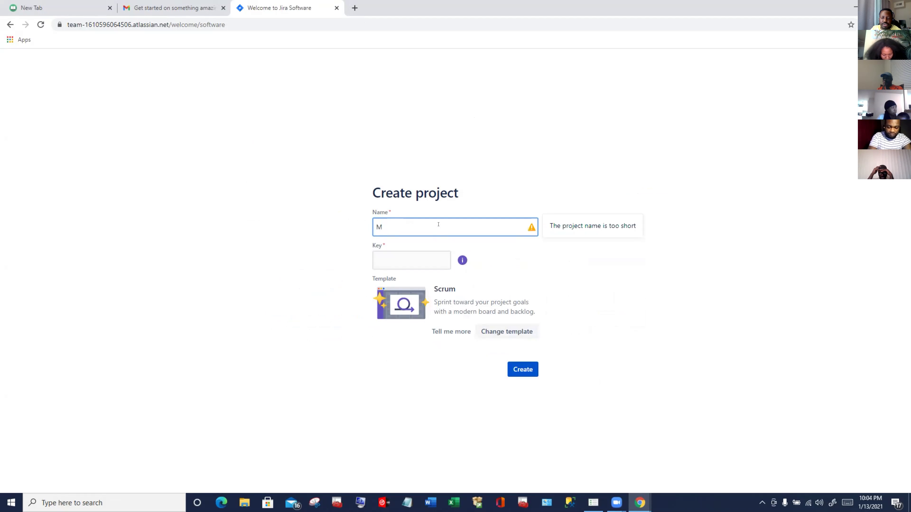
text(igr)
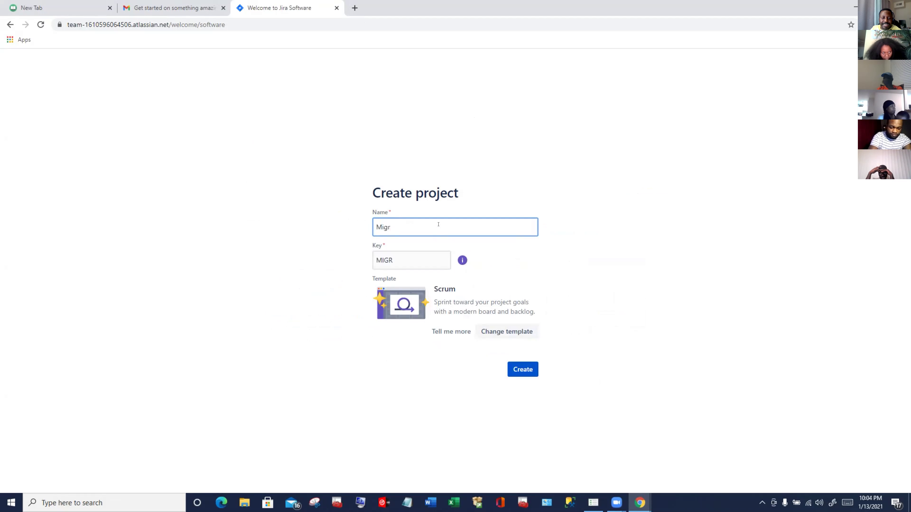
text(atio)
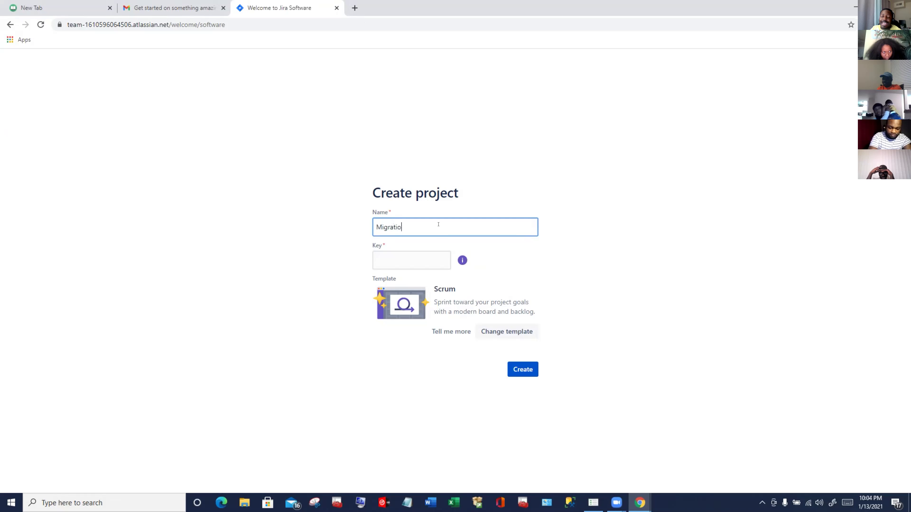
text(nP)
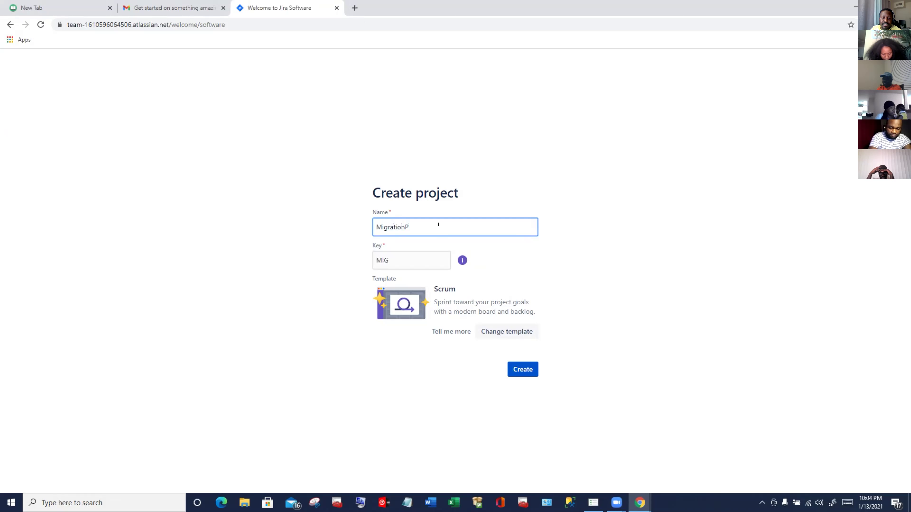
text(roject)
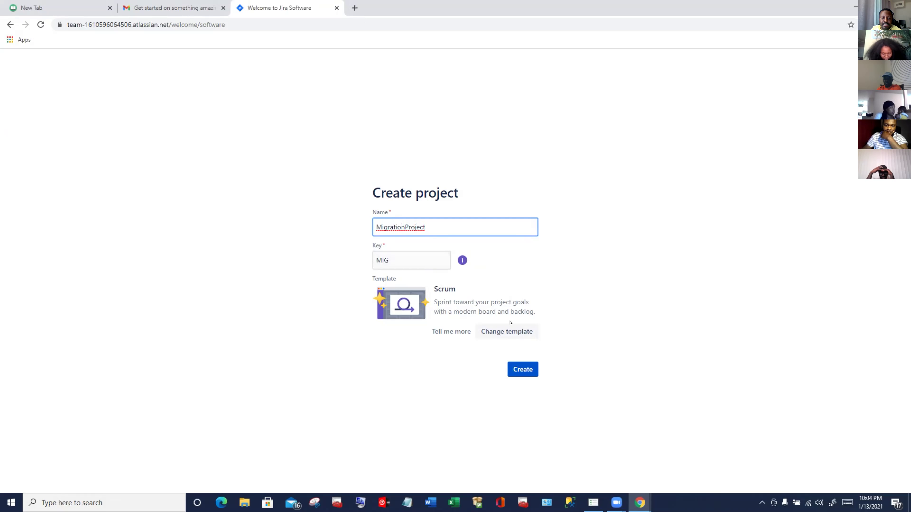
click(520, 369)
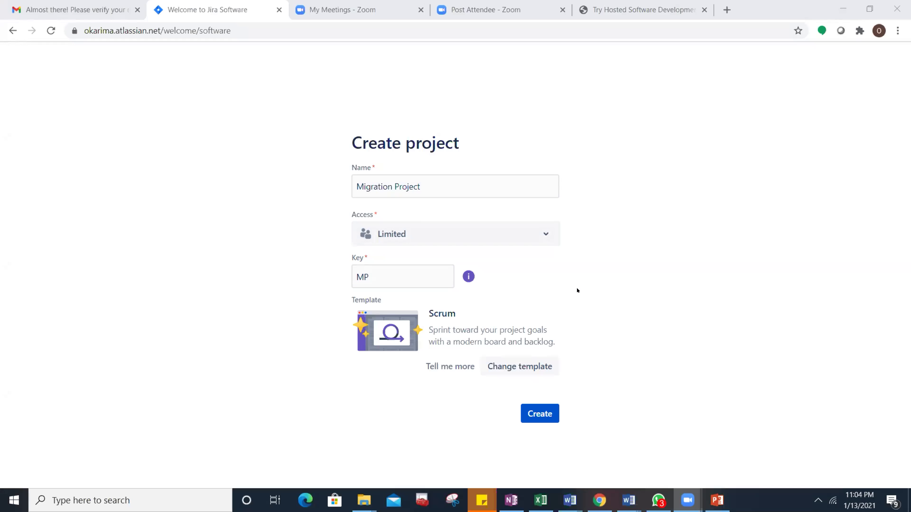
Step: Create Migration Project and close the Jira Quickstart panel to show the empty MP board
click(540, 414)
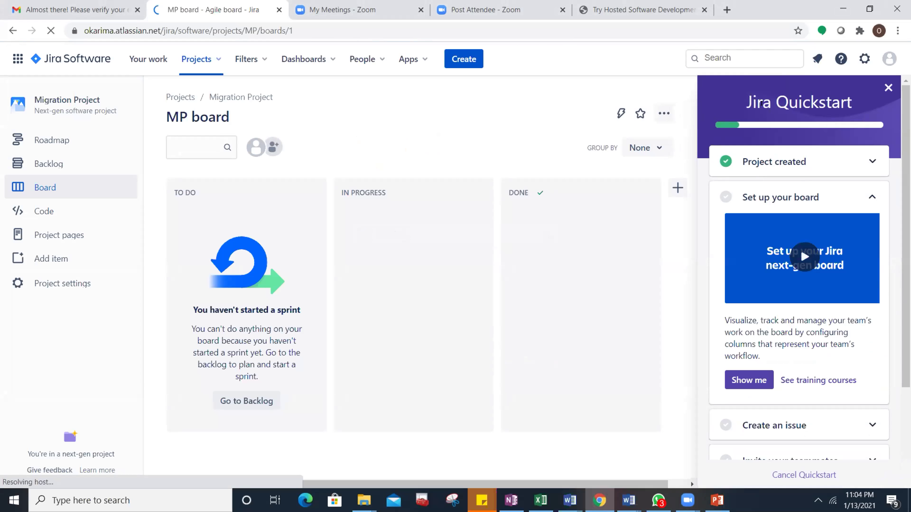
click(887, 88)
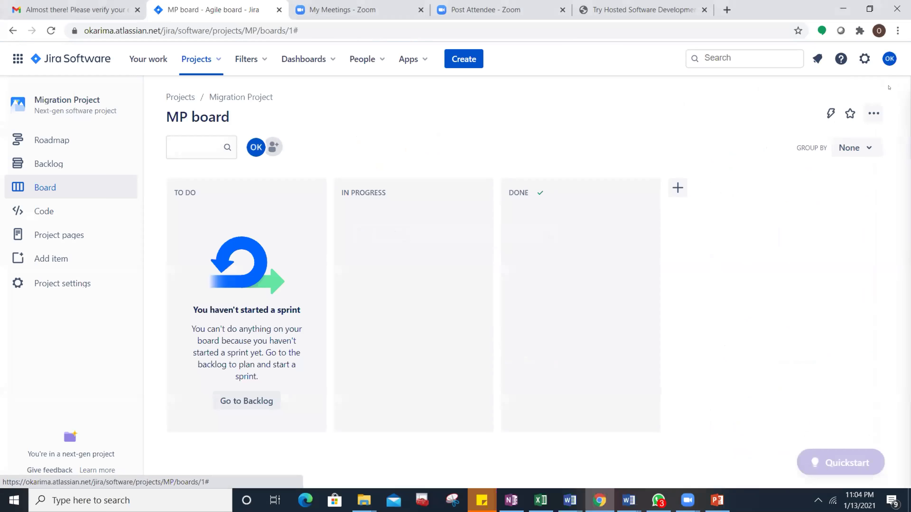